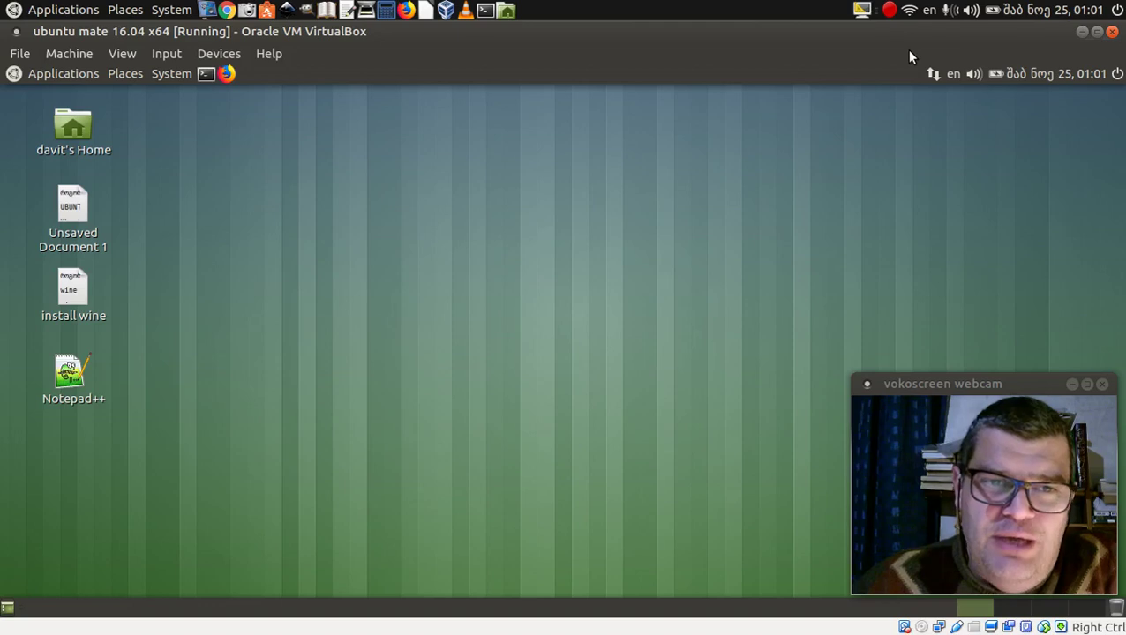
# Log out of the desktop session to view the login screen, and log back in with the account password
pyautogui.rightClick(162, 72)
pyautogui.press('Escape')
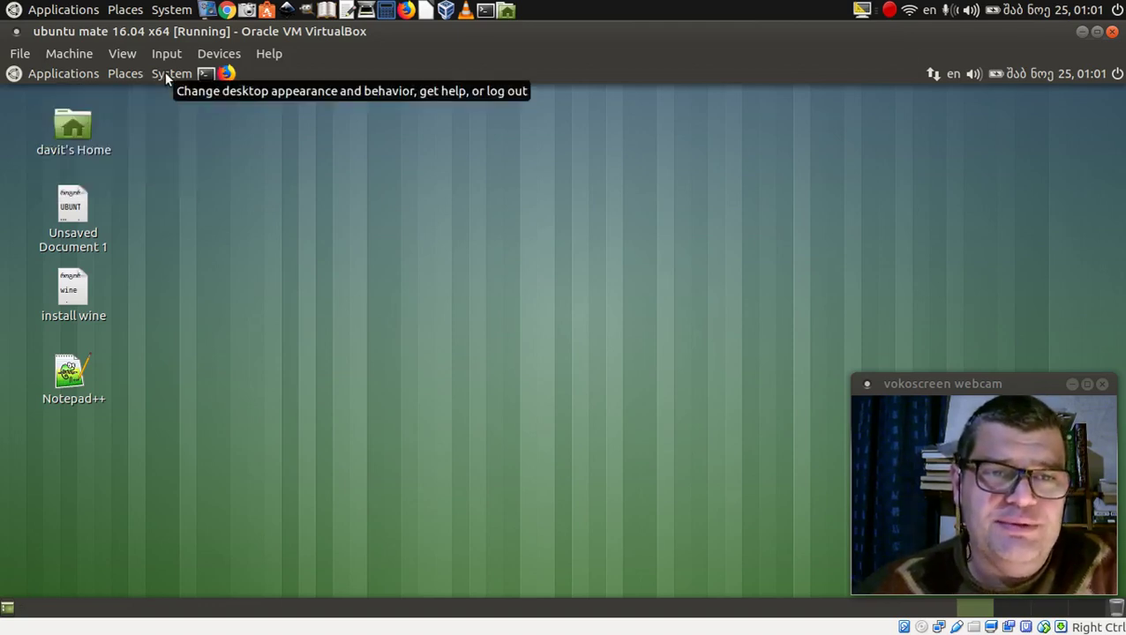
pyautogui.click(164, 72)
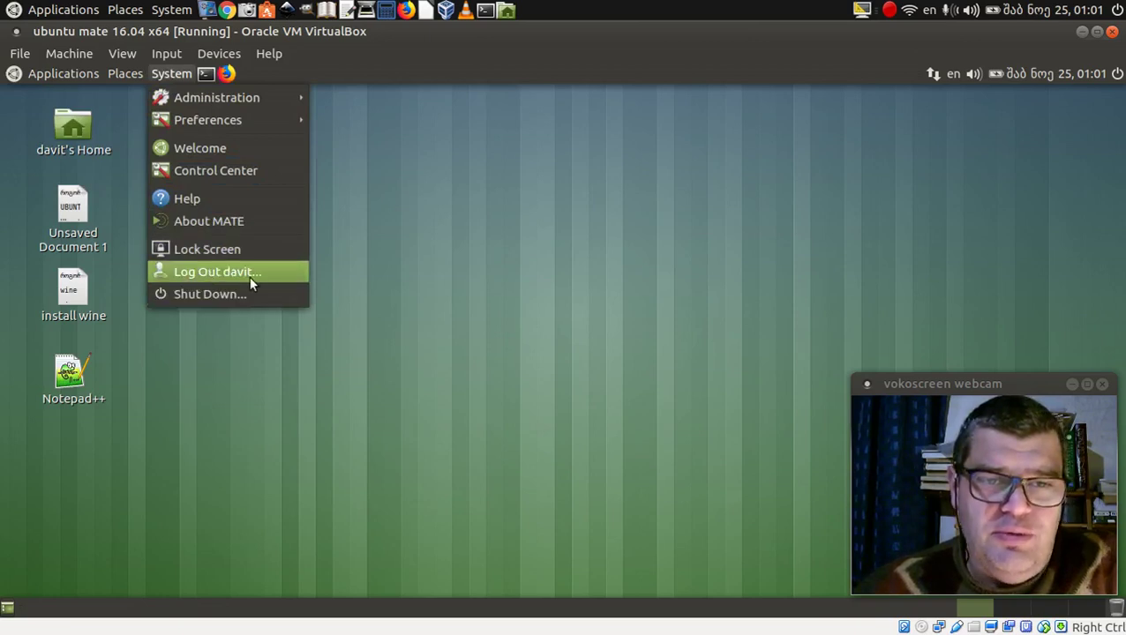
pyautogui.click(227, 273)
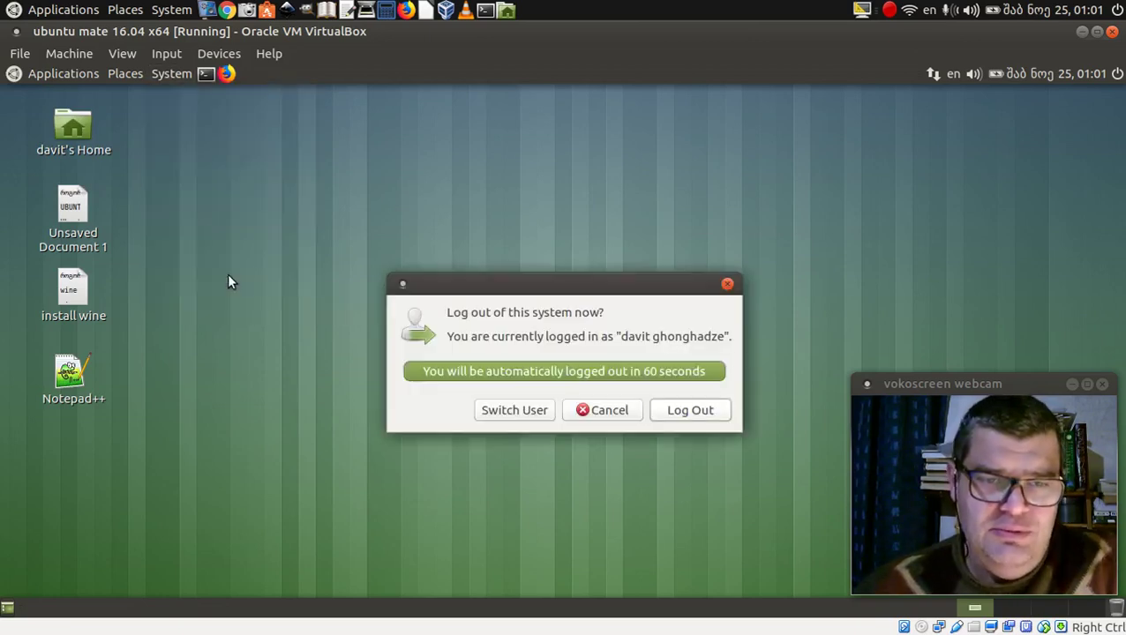
pyautogui.click(714, 413)
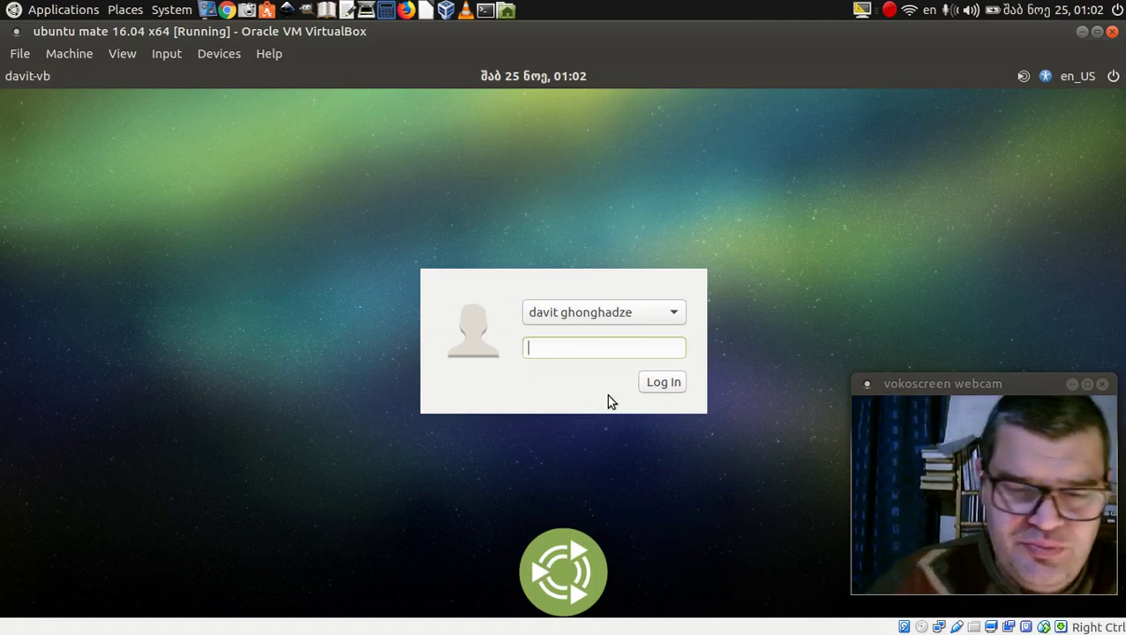
pyautogui.write('•••••••')
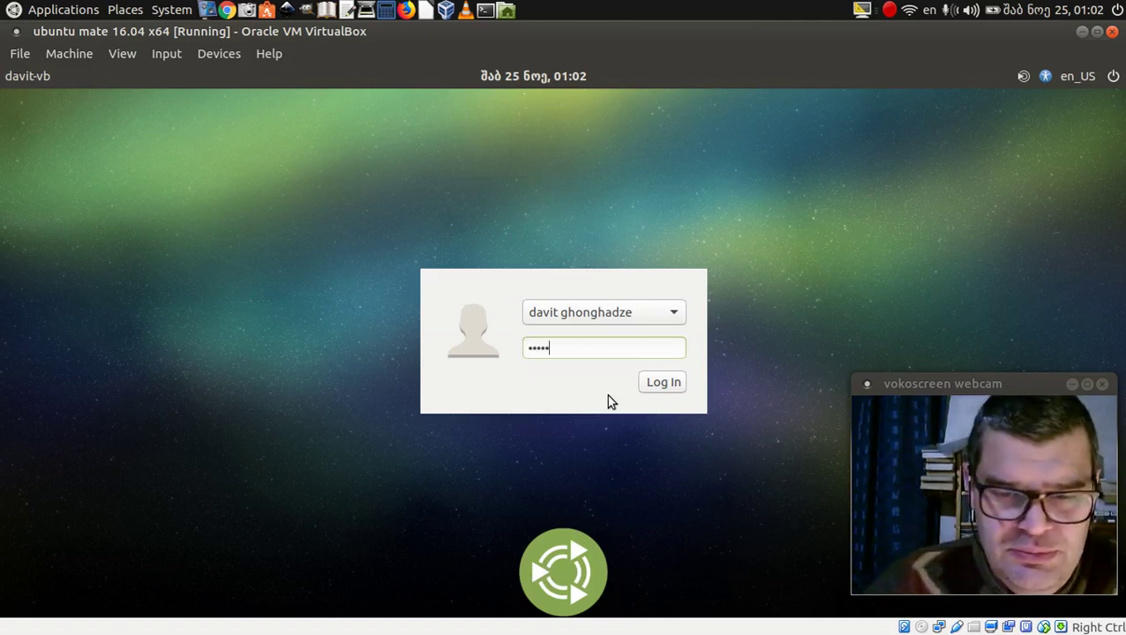
pyautogui.press('Return')
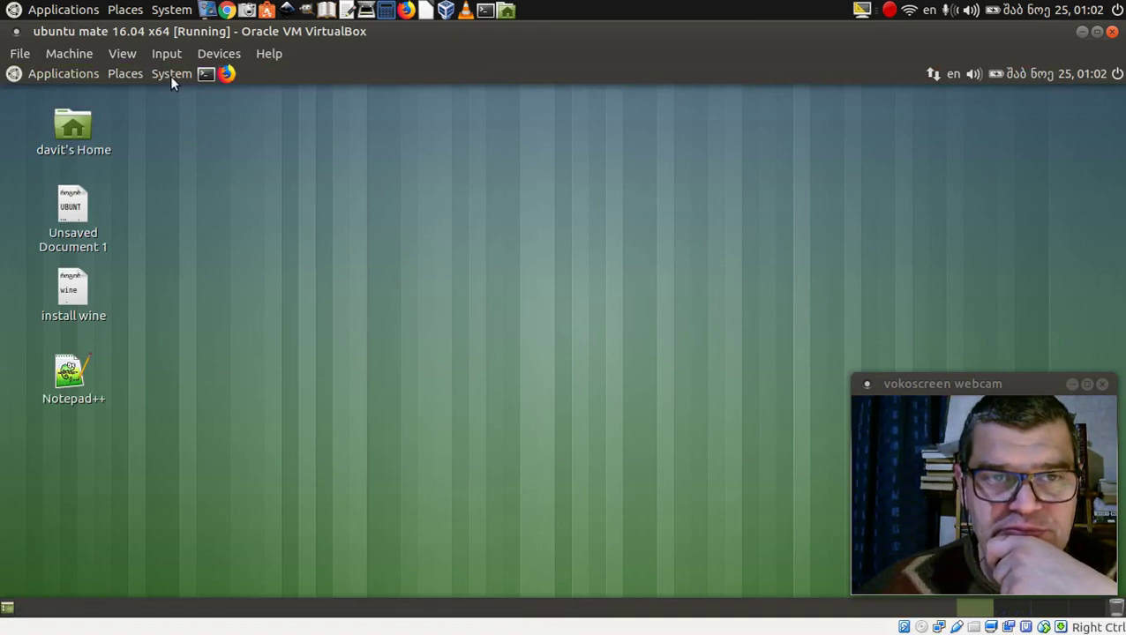
# Open the LightDM GTK+ Greeter settings from the Control Center, authenticating with the account password
pyautogui.click(171, 75)
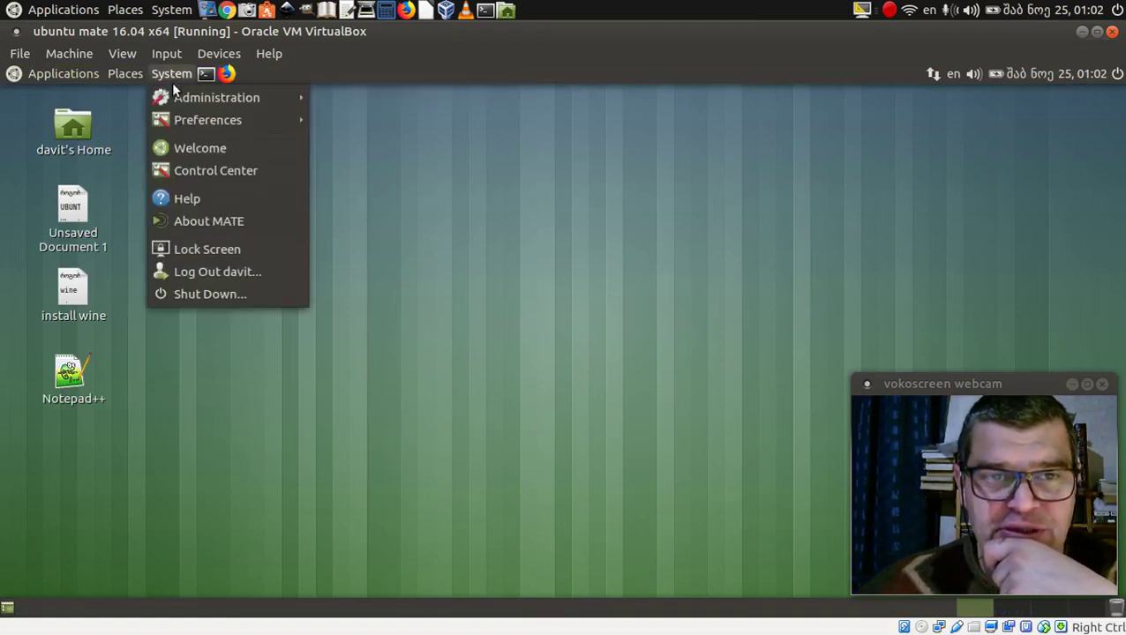
pyautogui.moveTo(177, 96)
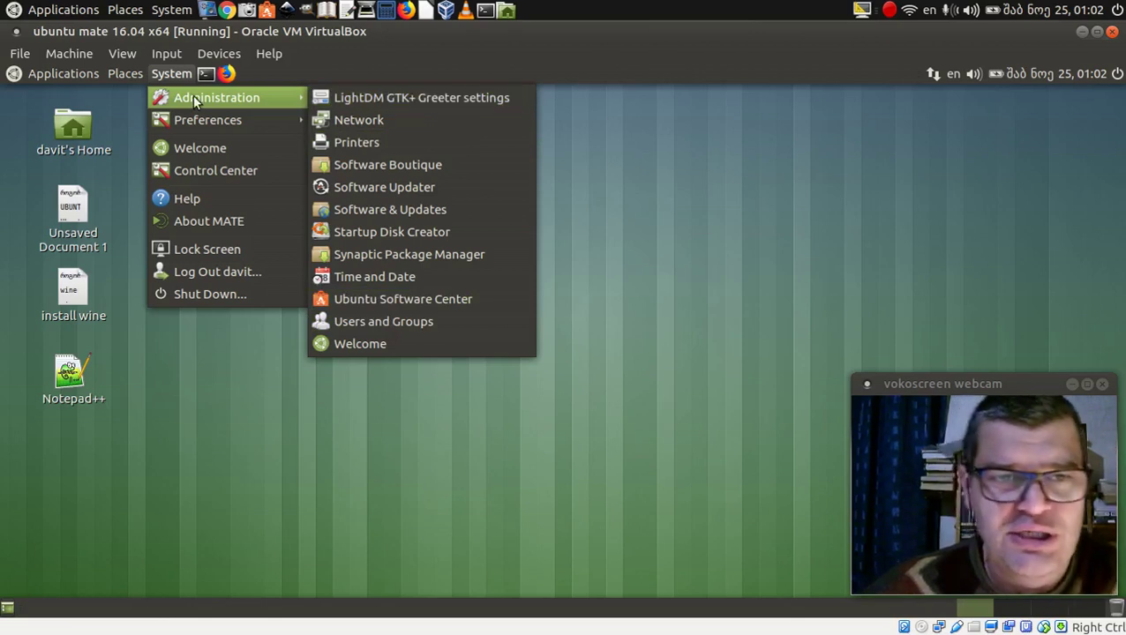
pyautogui.click(209, 174)
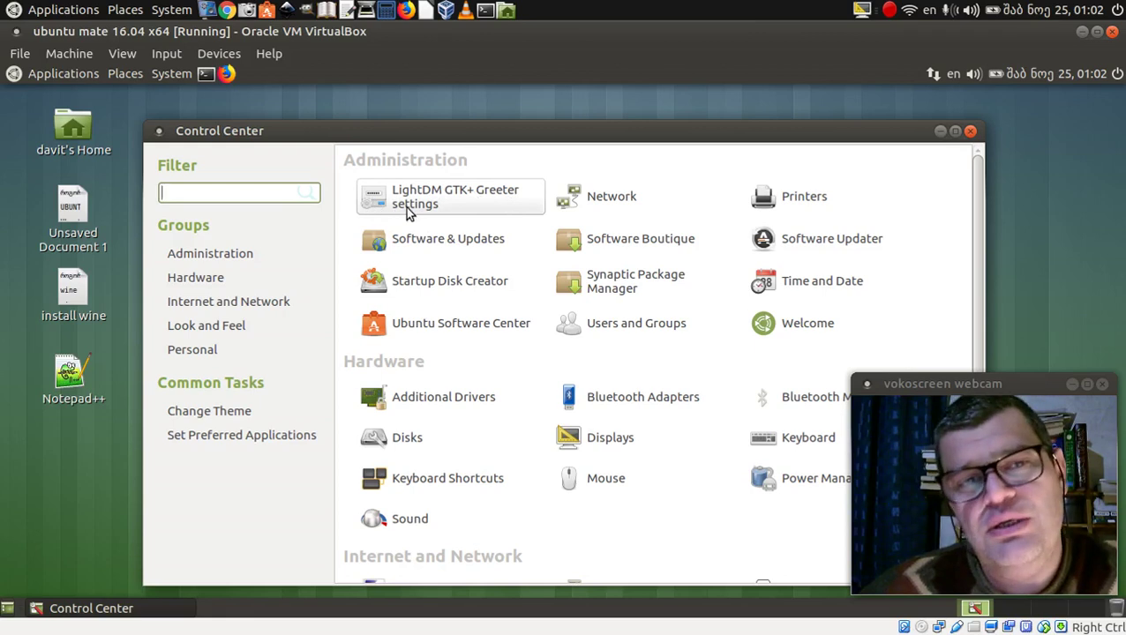
pyautogui.click(168, 73)
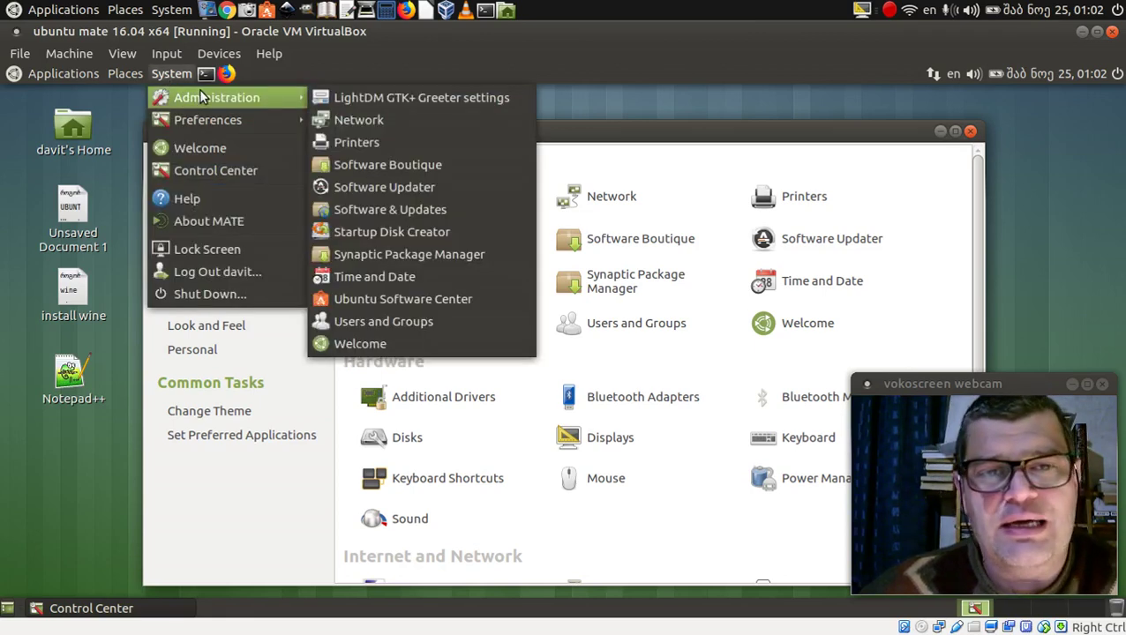
pyautogui.click(644, 100)
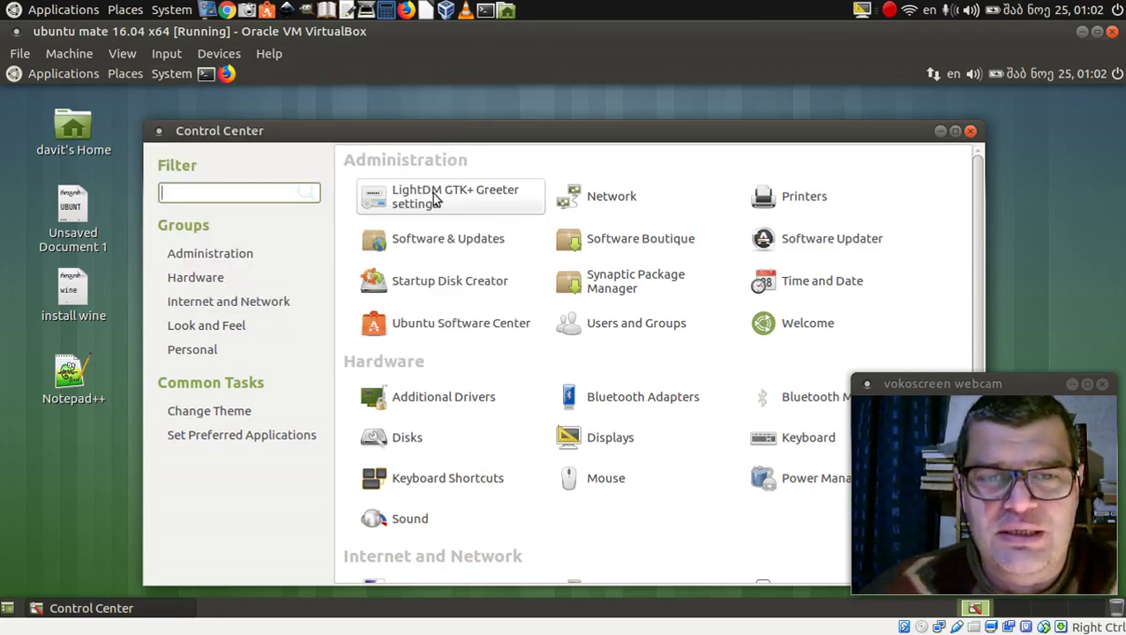
pyautogui.click(435, 199)
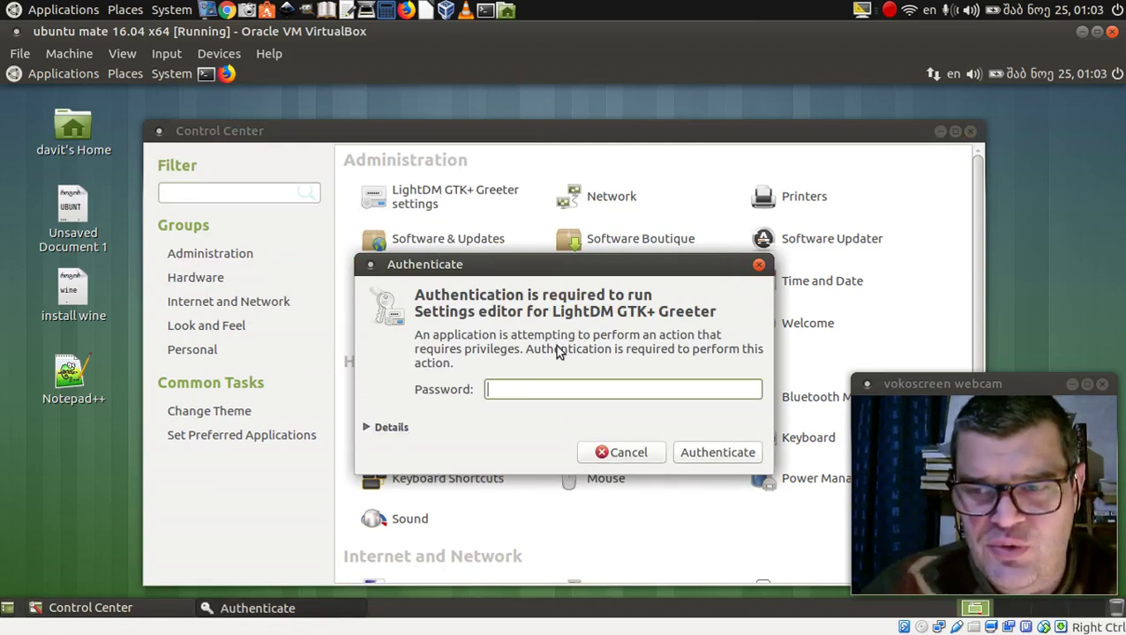
pyautogui.write('***')
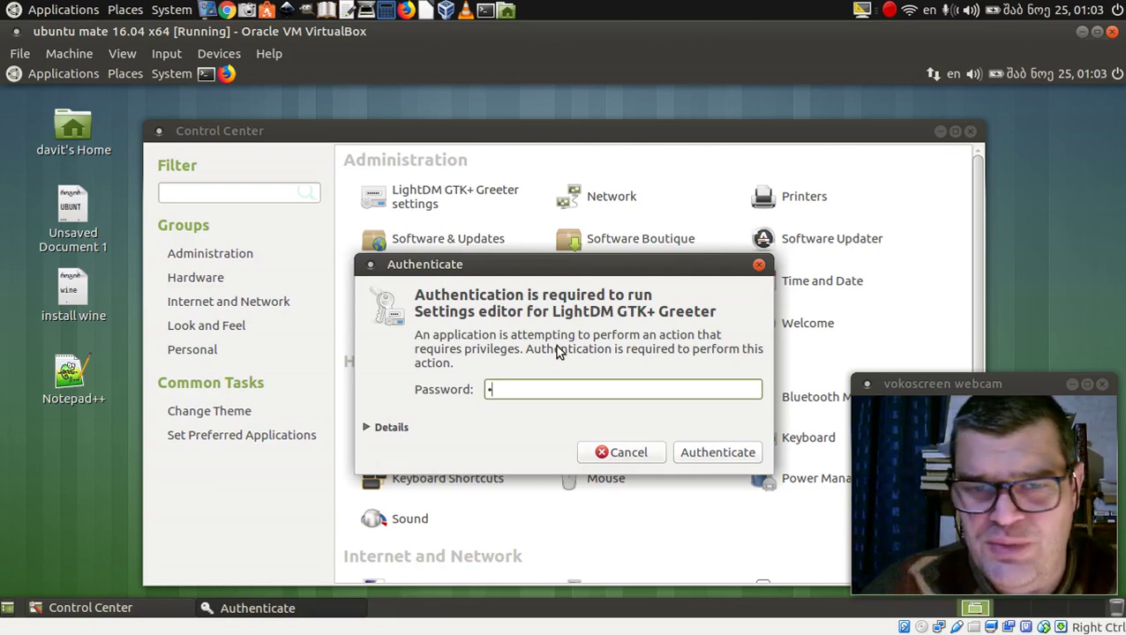
pyautogui.write('****')
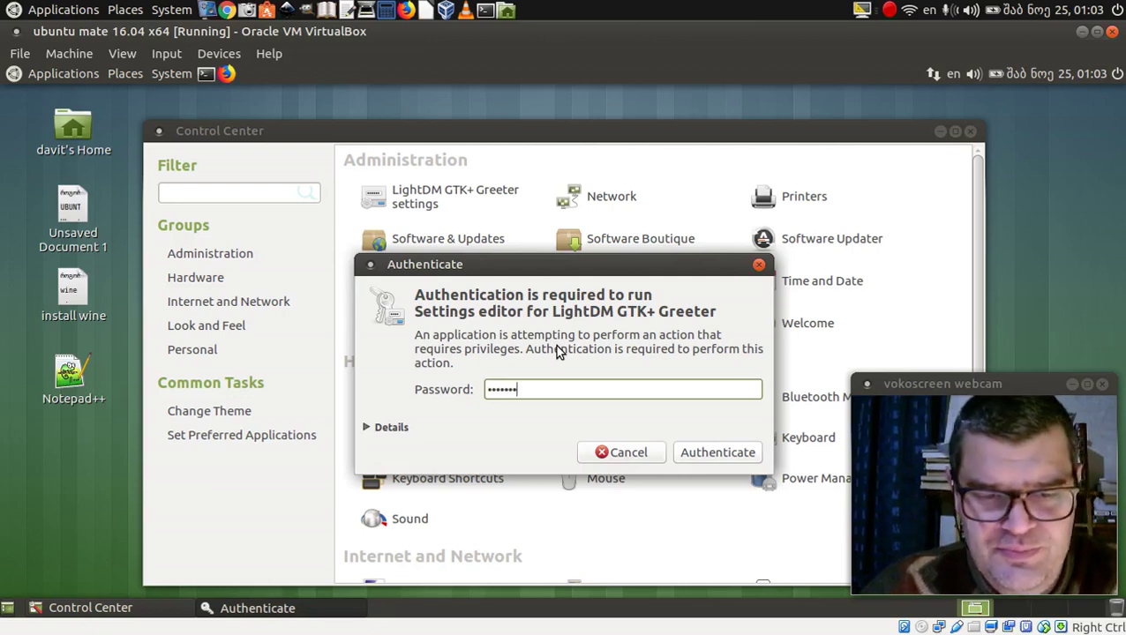
pyautogui.press('Return')
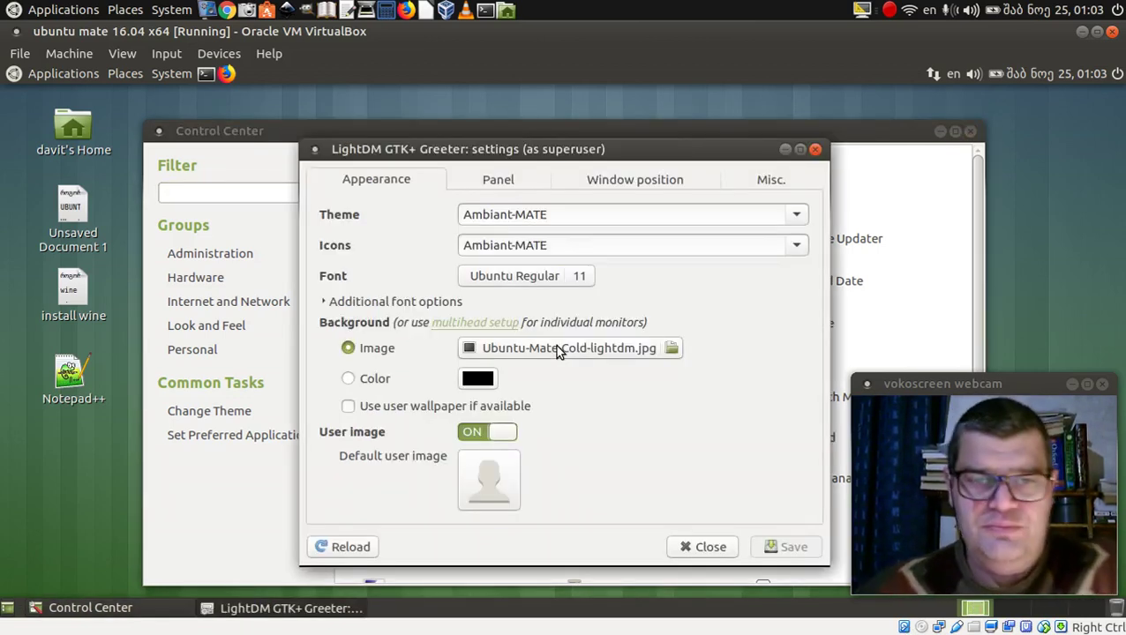
# Set the login screen's theme to Blue-Submarine and its icons to mate
pyautogui.moveTo(531, 148); pyautogui.dragTo(375, 104)
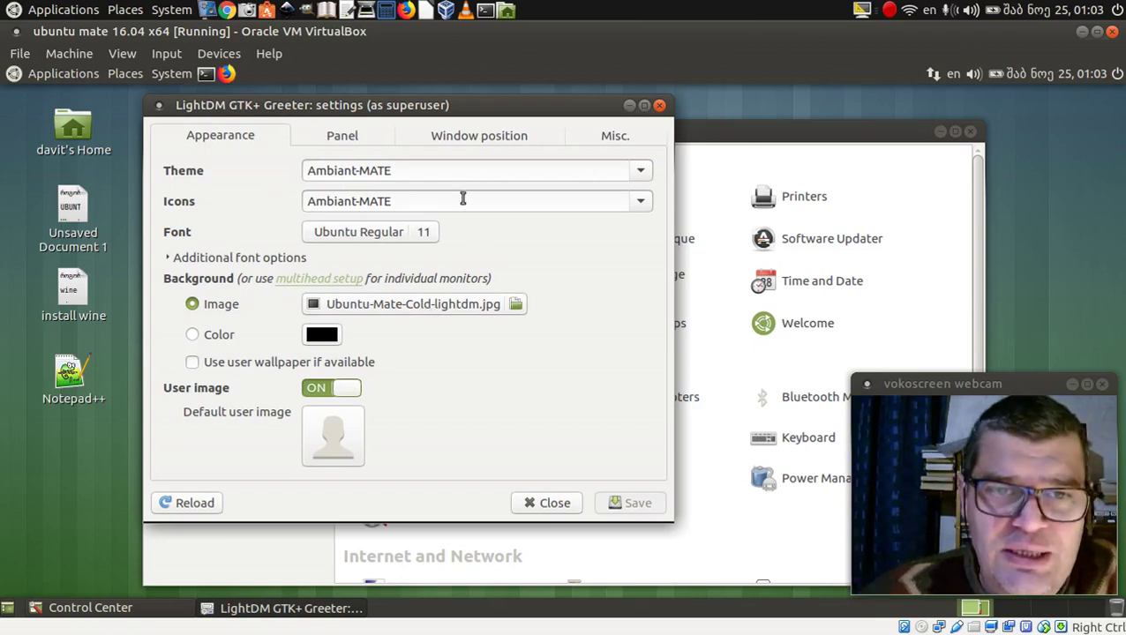
pyautogui.click(643, 175)
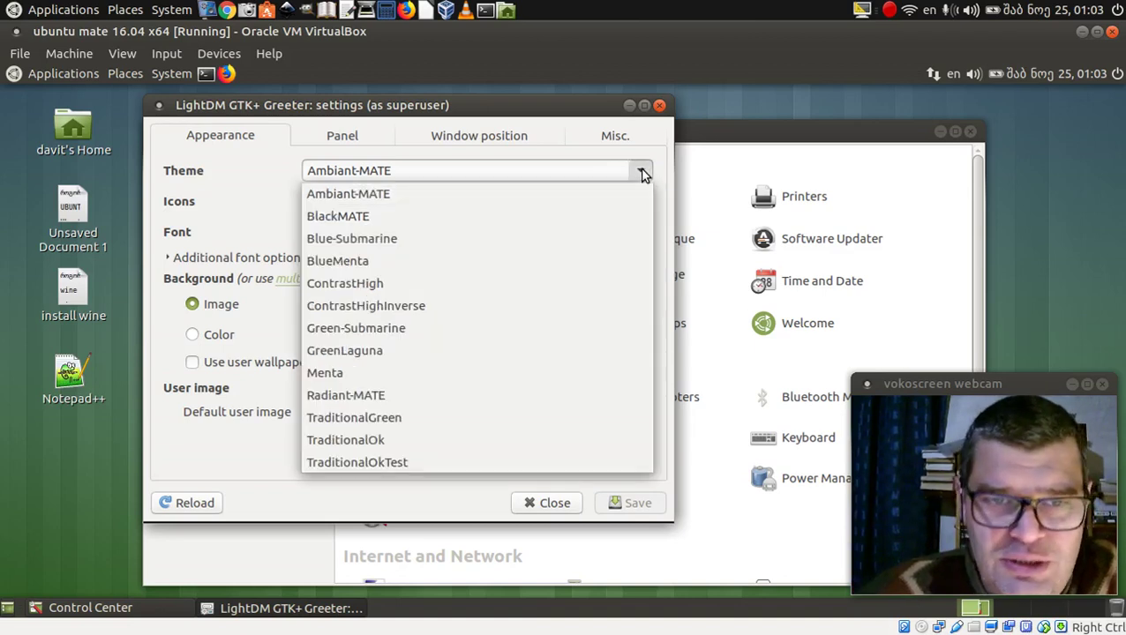
pyautogui.click(399, 242)
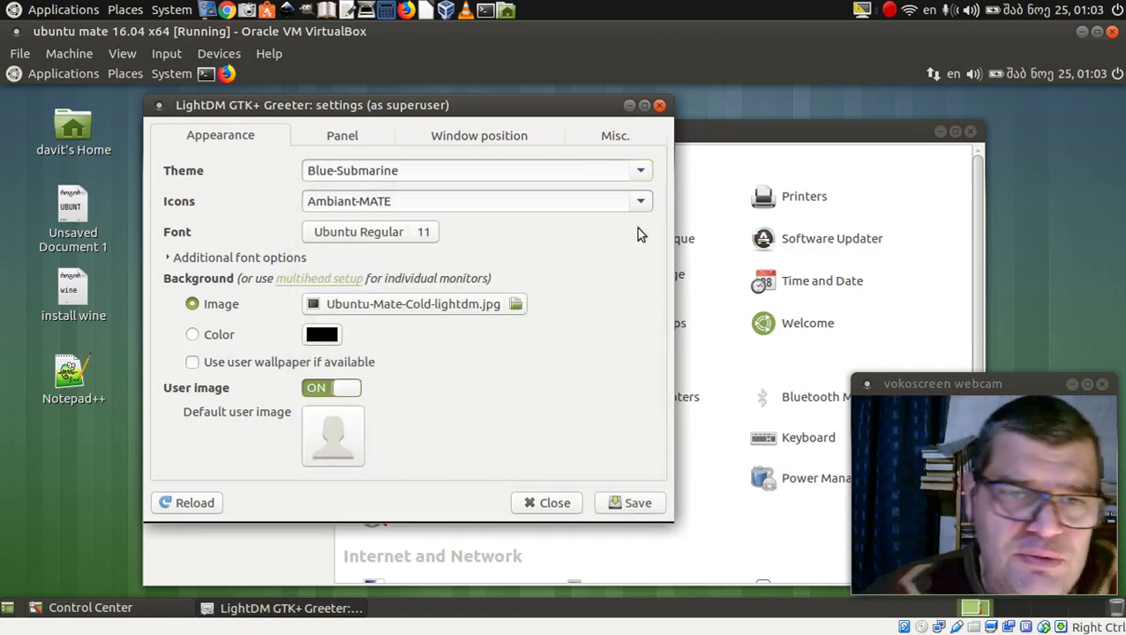
pyautogui.click(647, 200)
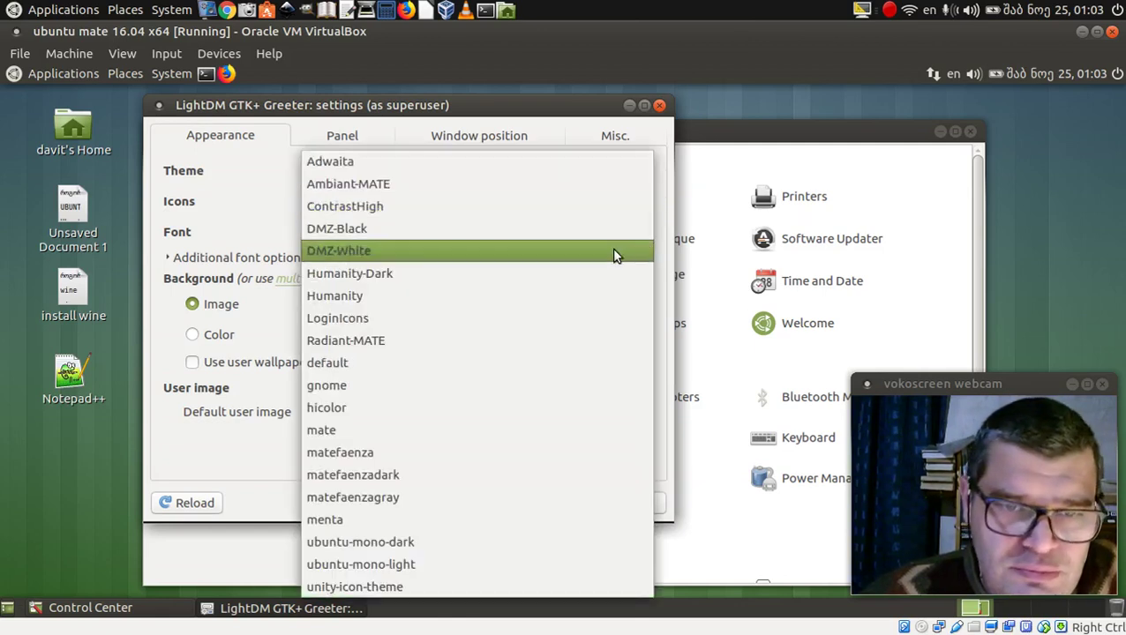
pyautogui.click(358, 431)
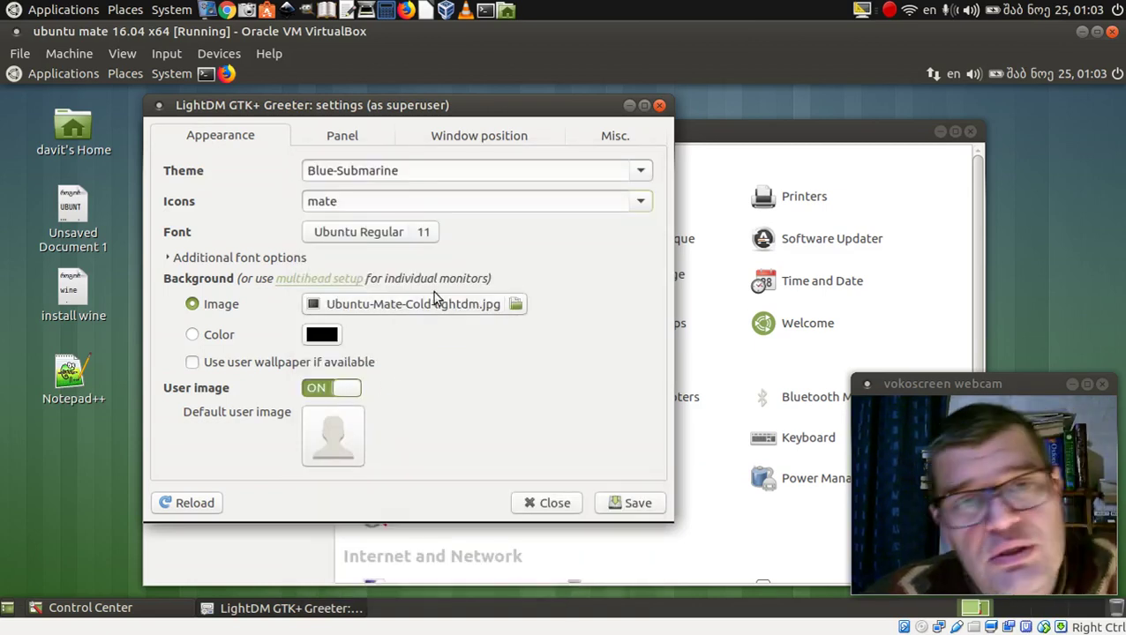
# Set the login screen's font to Ubuntu Light at size 13
pyautogui.click(424, 235)
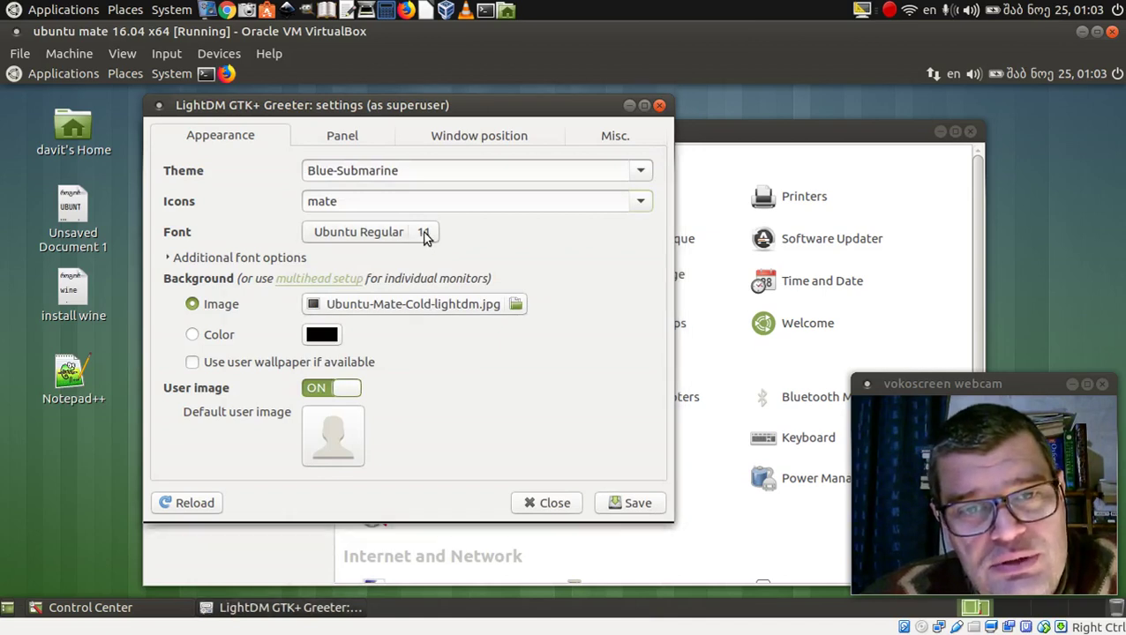
pyautogui.click(349, 351)
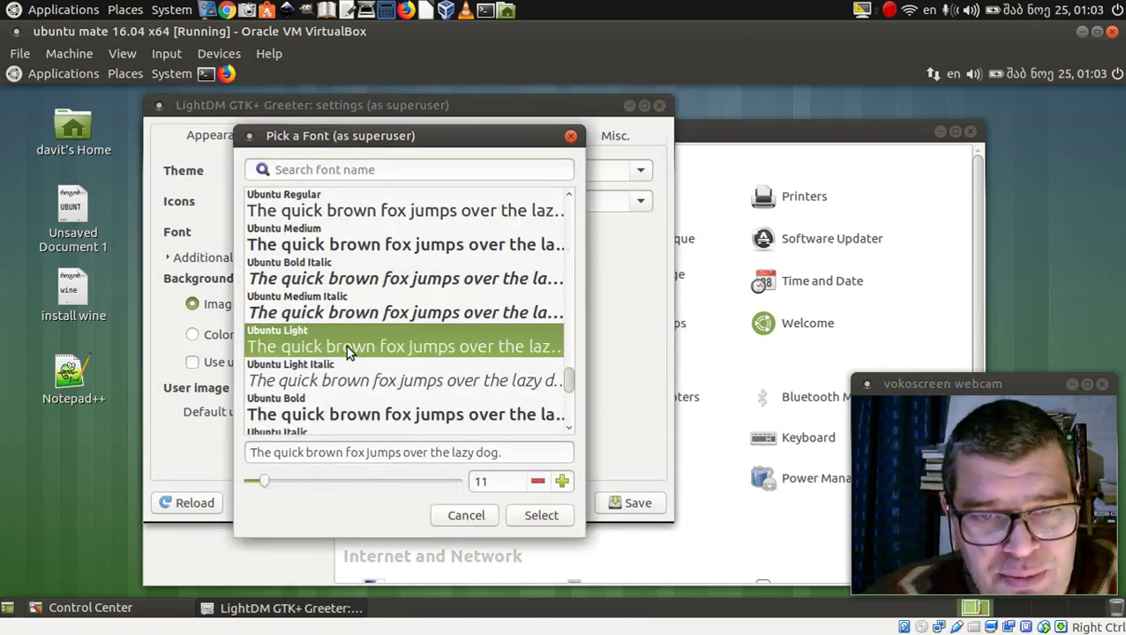
pyautogui.click(562, 483)
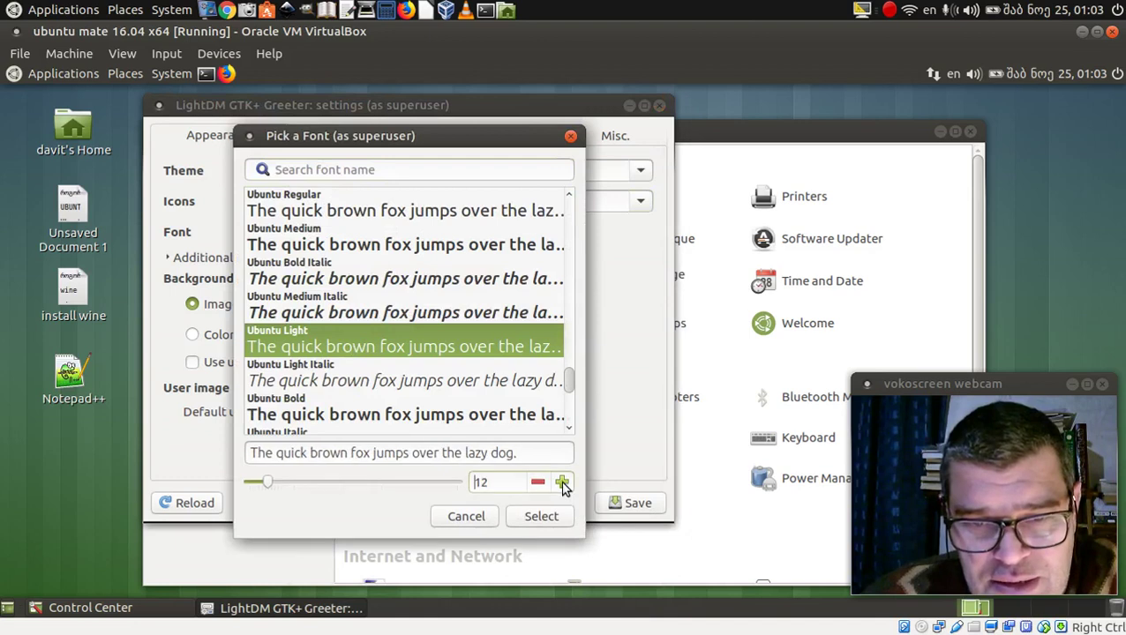
pyautogui.click(562, 483)
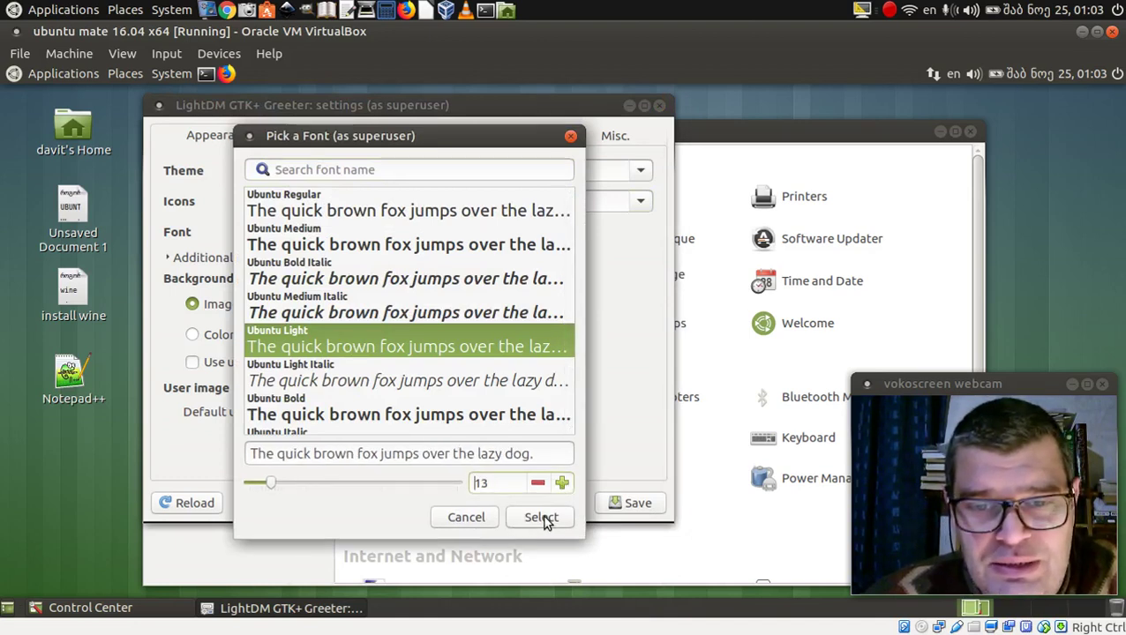
pyautogui.click(541, 518)
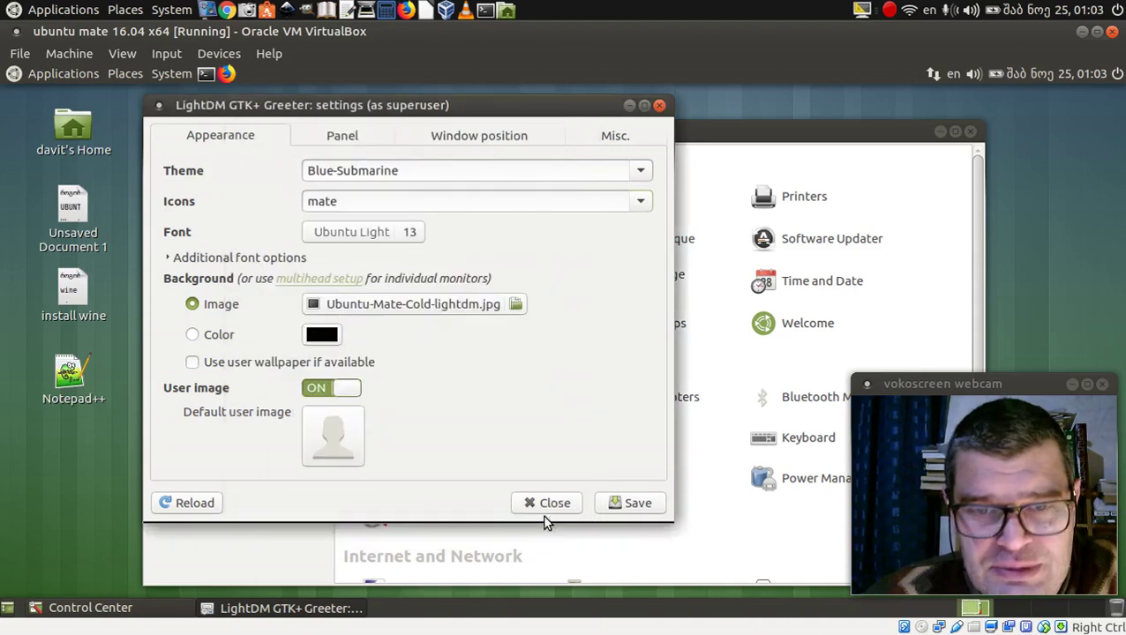
# Change the default user image to the icon named mate
pyautogui.click(323, 430)
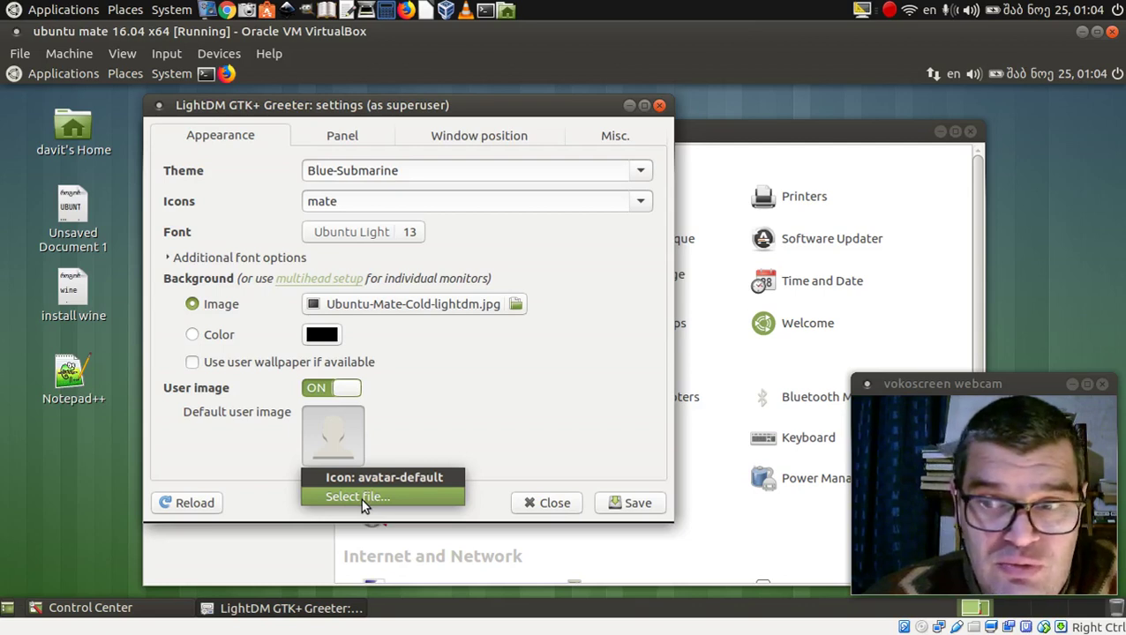
pyautogui.click(368, 479)
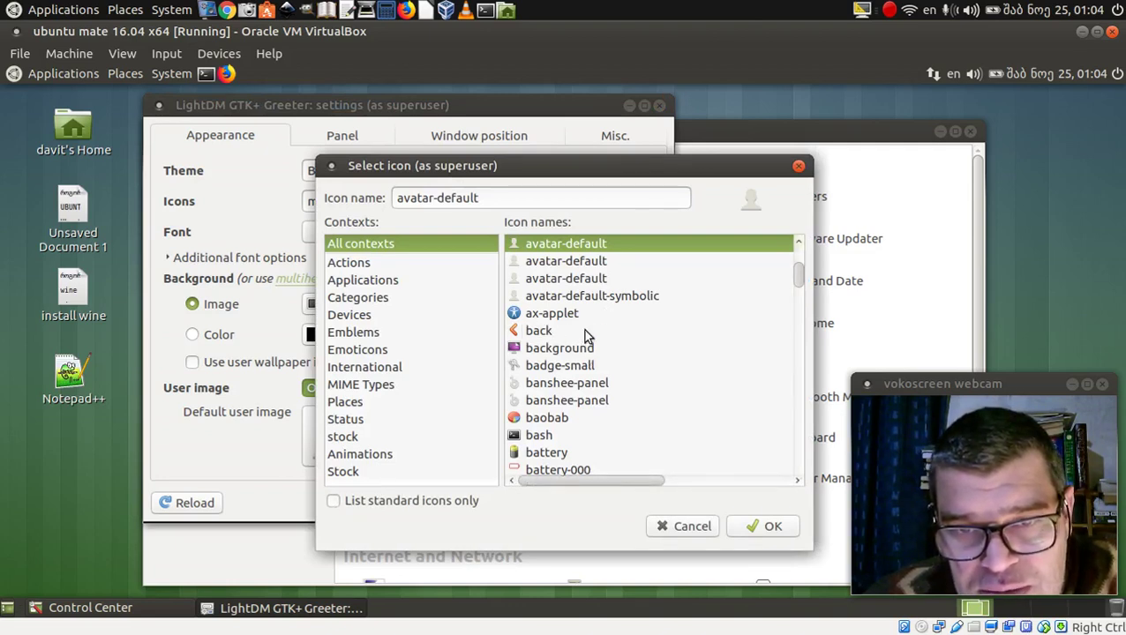
pyautogui.moveTo(796, 279); pyautogui.dragTo(634, 364)
pyautogui.scroll(-5, 634, 362)
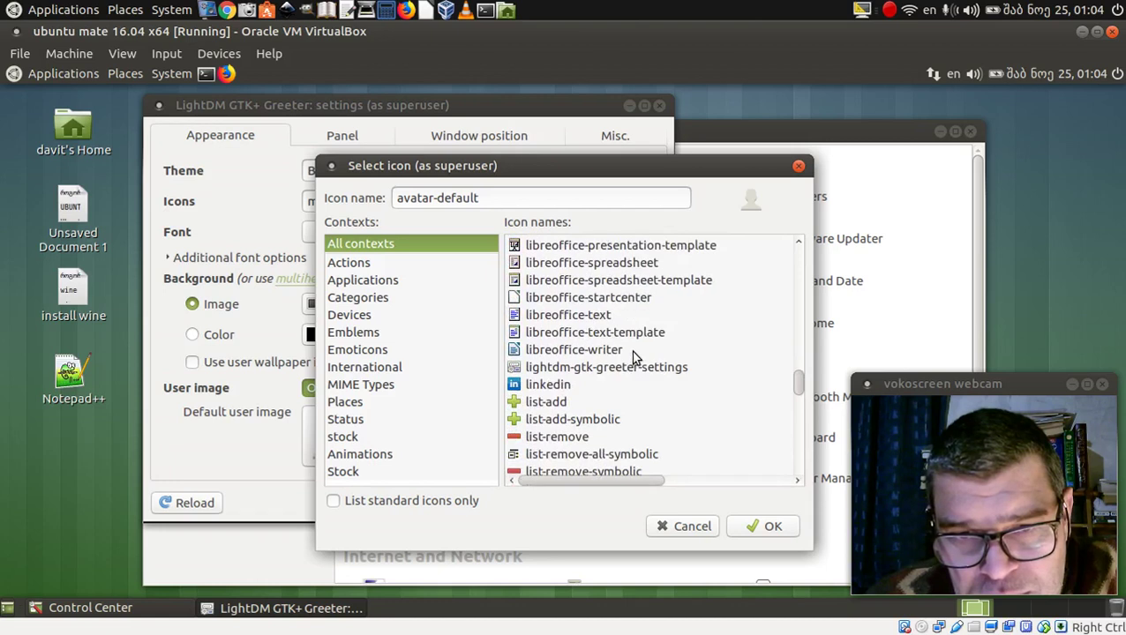
pyautogui.scroll(-5, 648, 358)
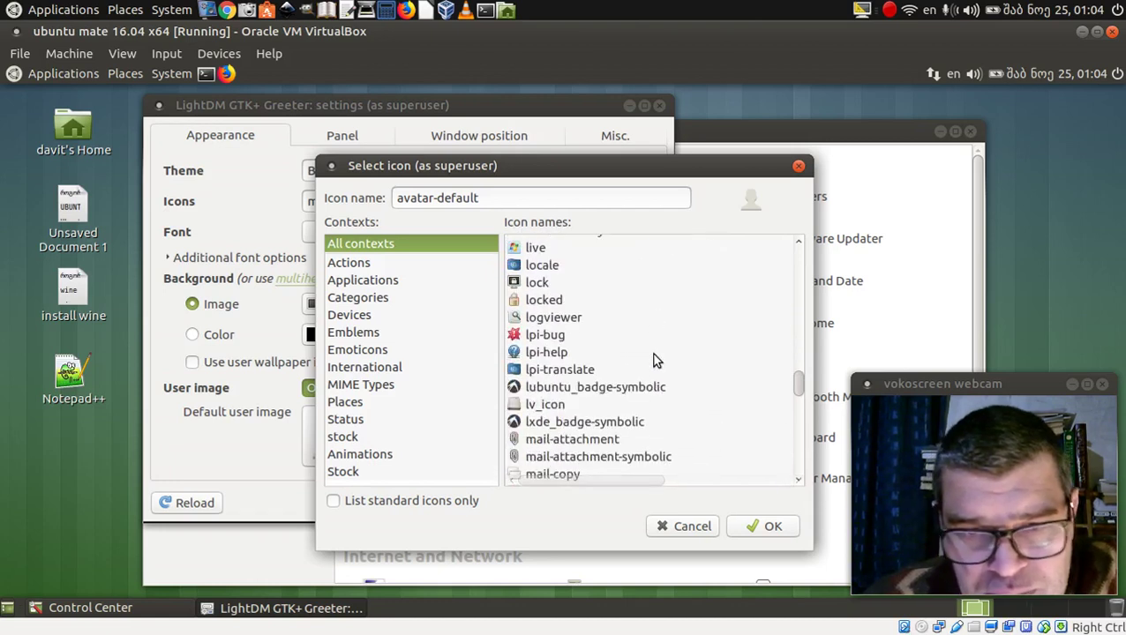
pyautogui.scroll(-10, 655, 360)
pyautogui.scroll(-8, 655, 360)
pyautogui.scroll(3, 655, 360)
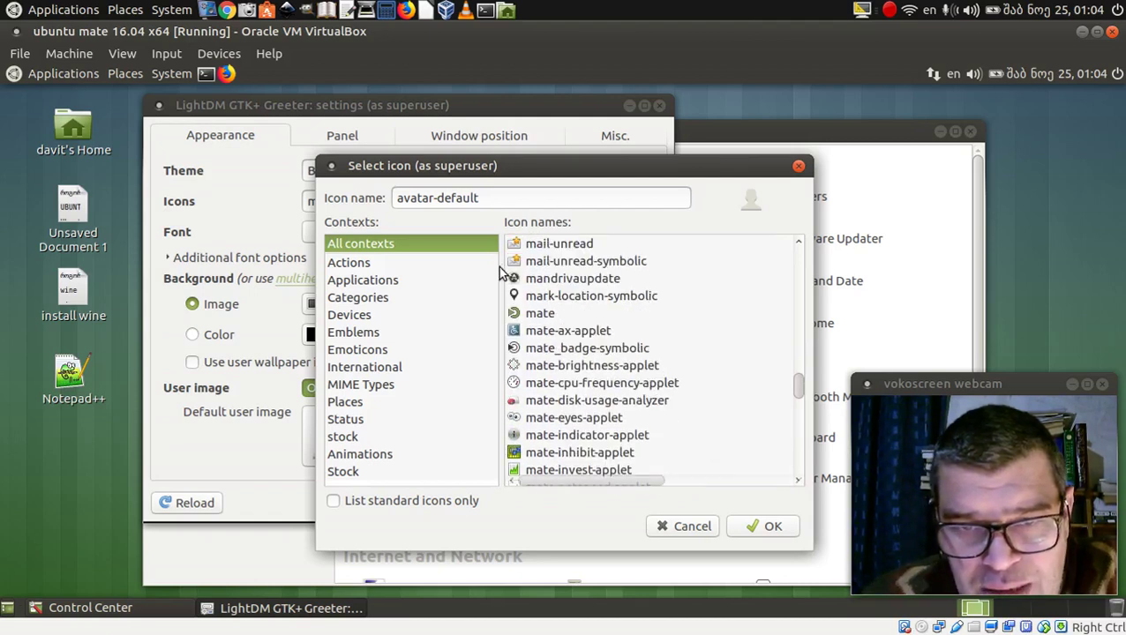
pyautogui.click(540, 315)
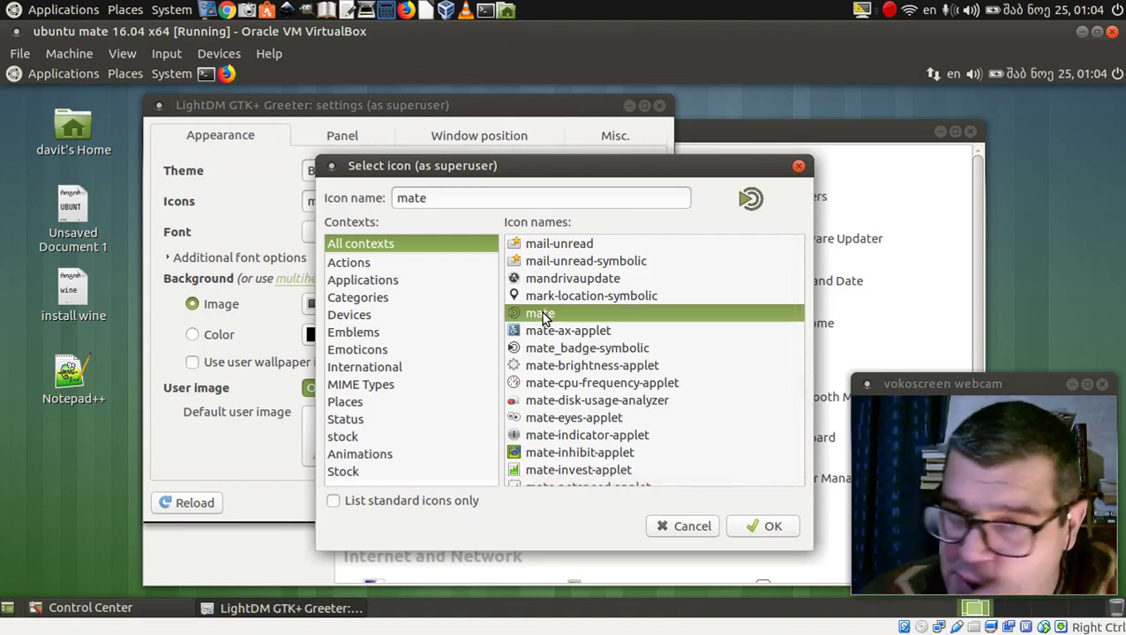
pyautogui.click(759, 524)
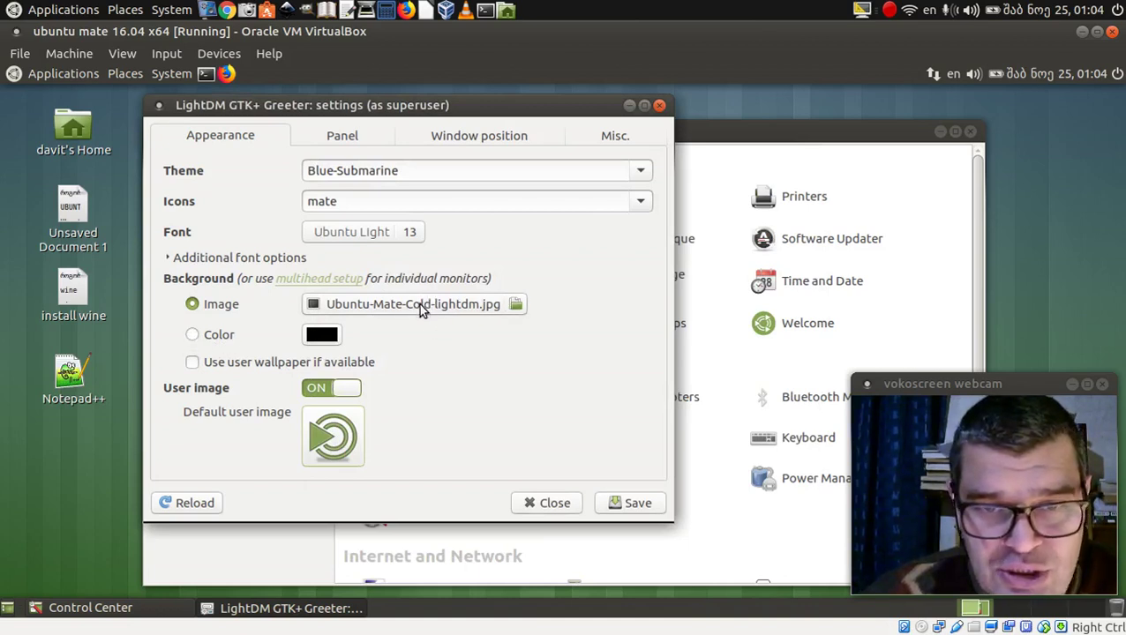
# Examine the background image files in the ubuntu-mate-common folder and leave the file chooser without picking one
pyautogui.click(473, 306)
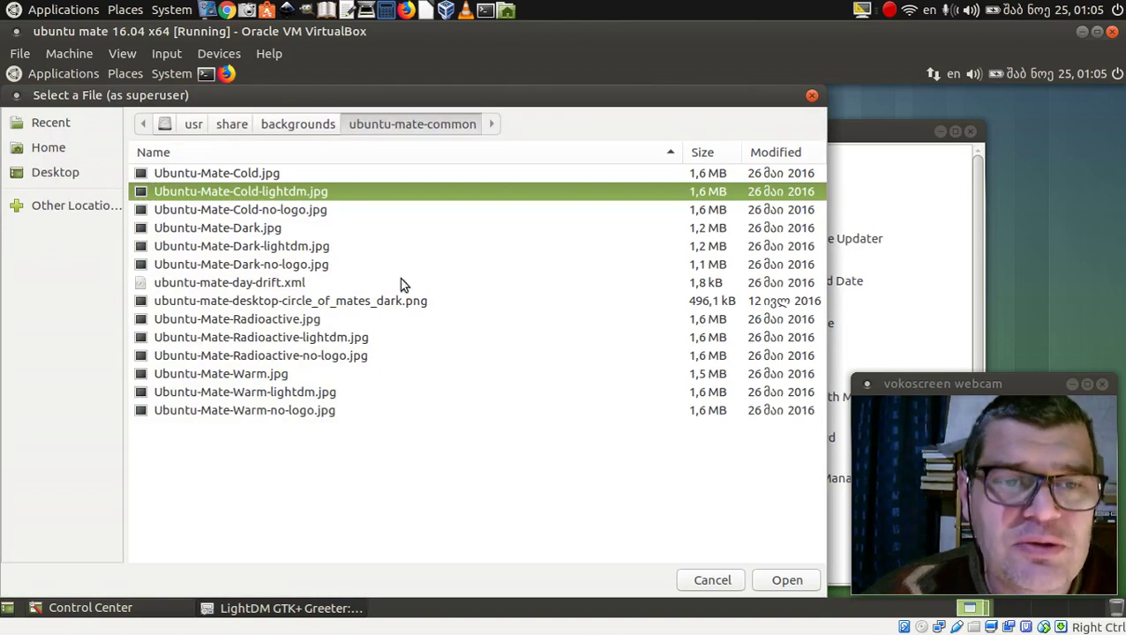
pyautogui.click(812, 97)
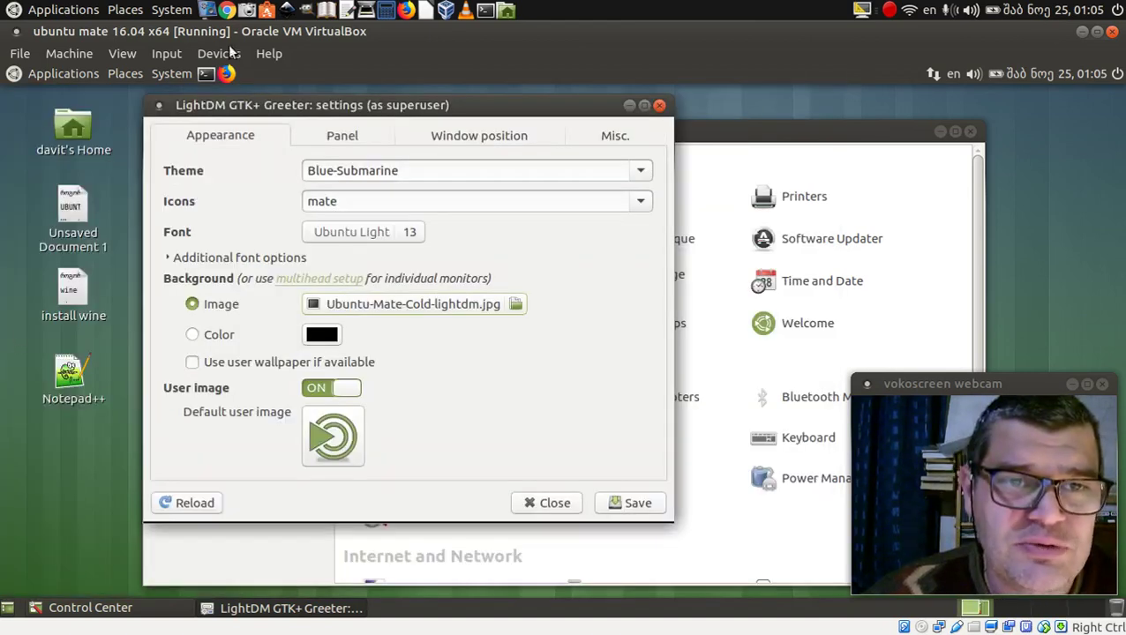
# Switch to a terminal, change to the Downloads folder and list its files
pyautogui.click(206, 73)
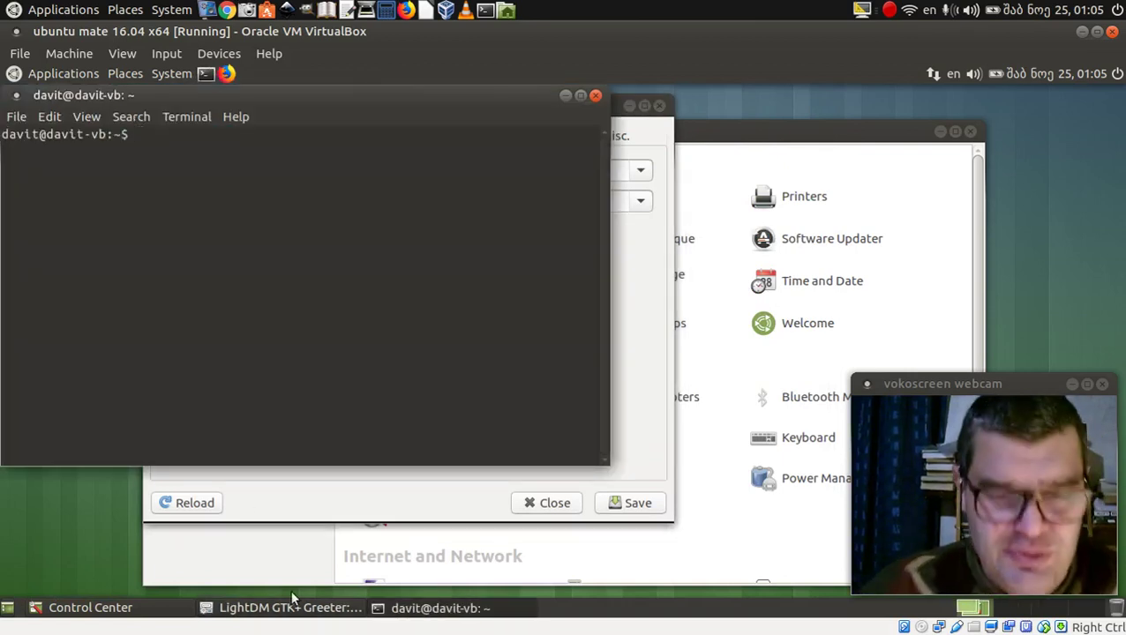
pyautogui.write('cd D')
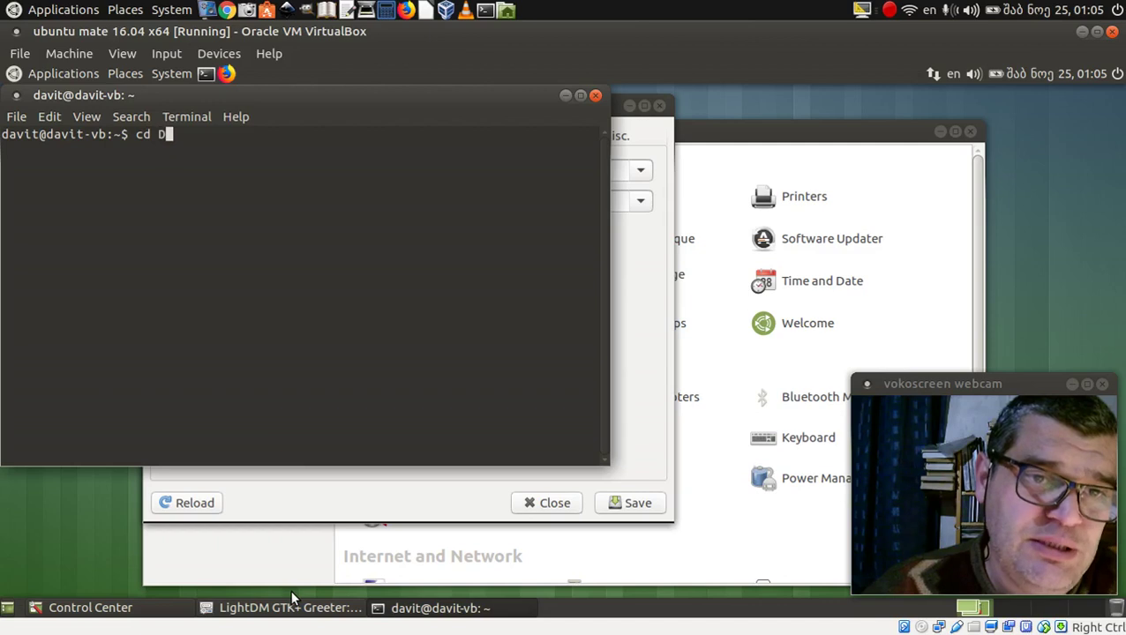
pyautogui.write('ownloads')
pyautogui.press('Return')
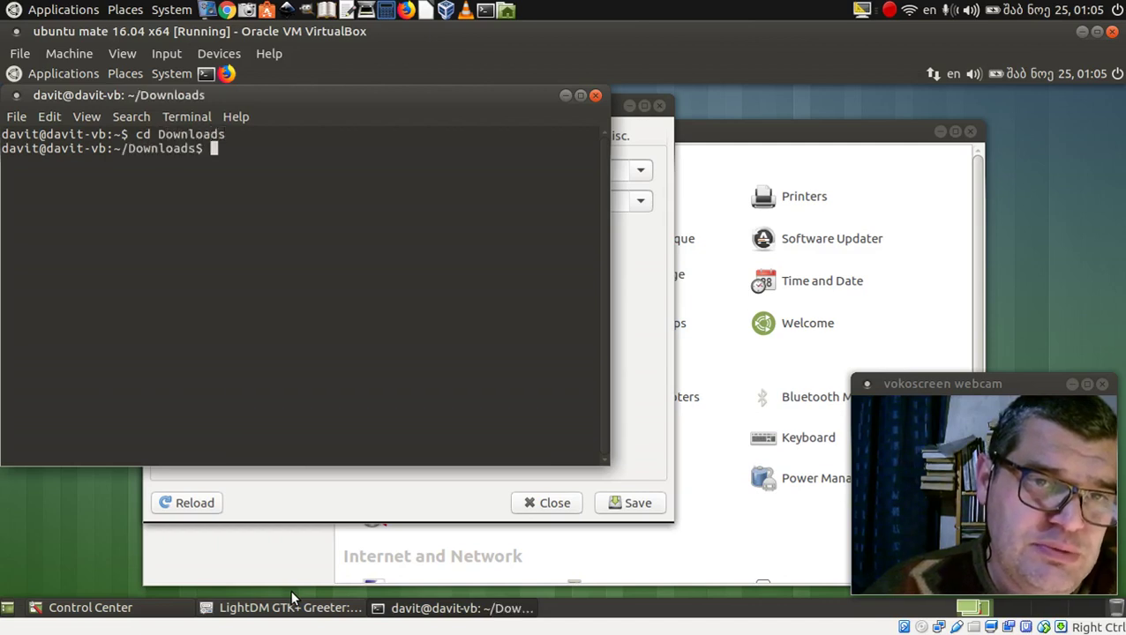
pyautogui.write('ls')
pyautogui.press('Return')
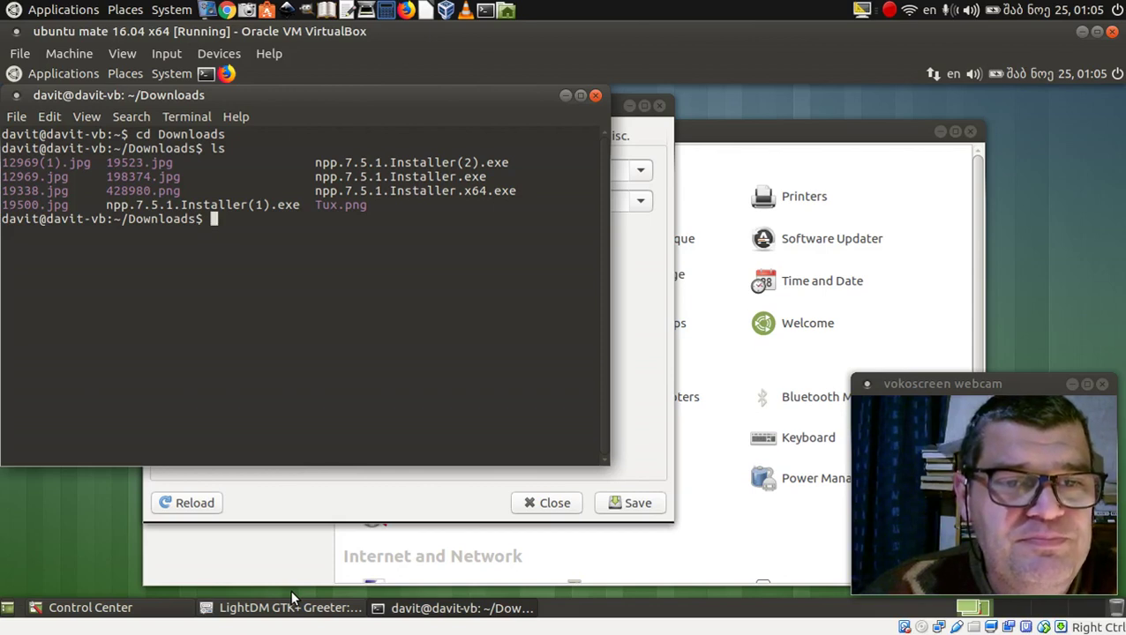
# Copy all .jpg files from Downloads into /usr/share/backgrounds/ubuntu-mate-common/ using sudo cp, dismissing the kernel update notice and entering the account password
pyautogui.write('sh')
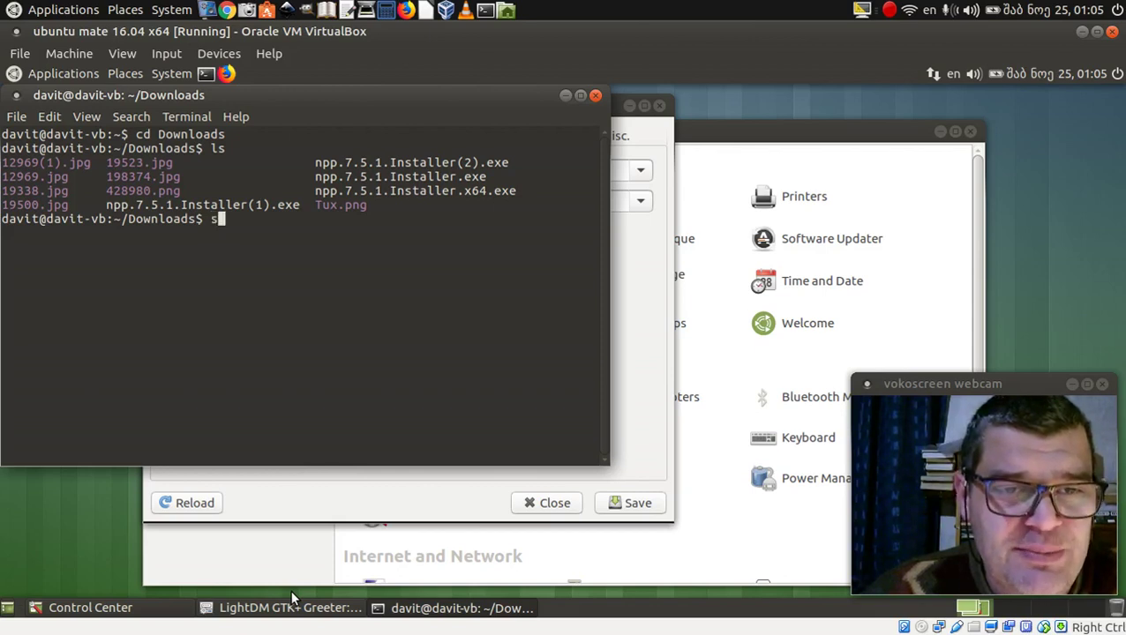
pyautogui.press('BackSpace')
pyautogui.press('BackSpace')
pyautogui.write('sudo')
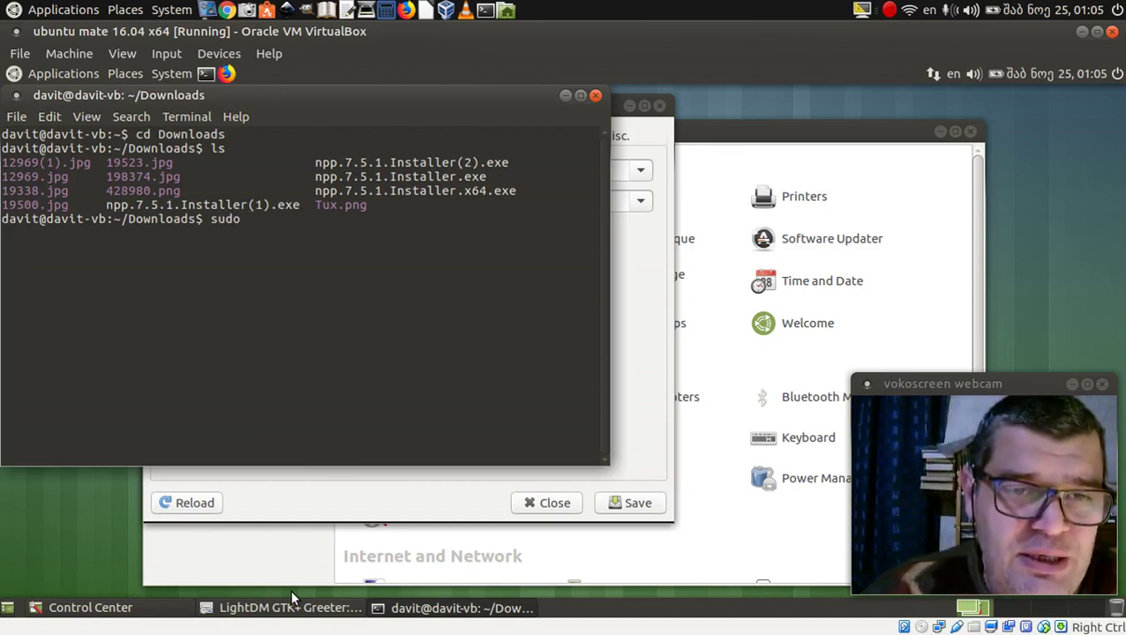
pyautogui.write('cp')
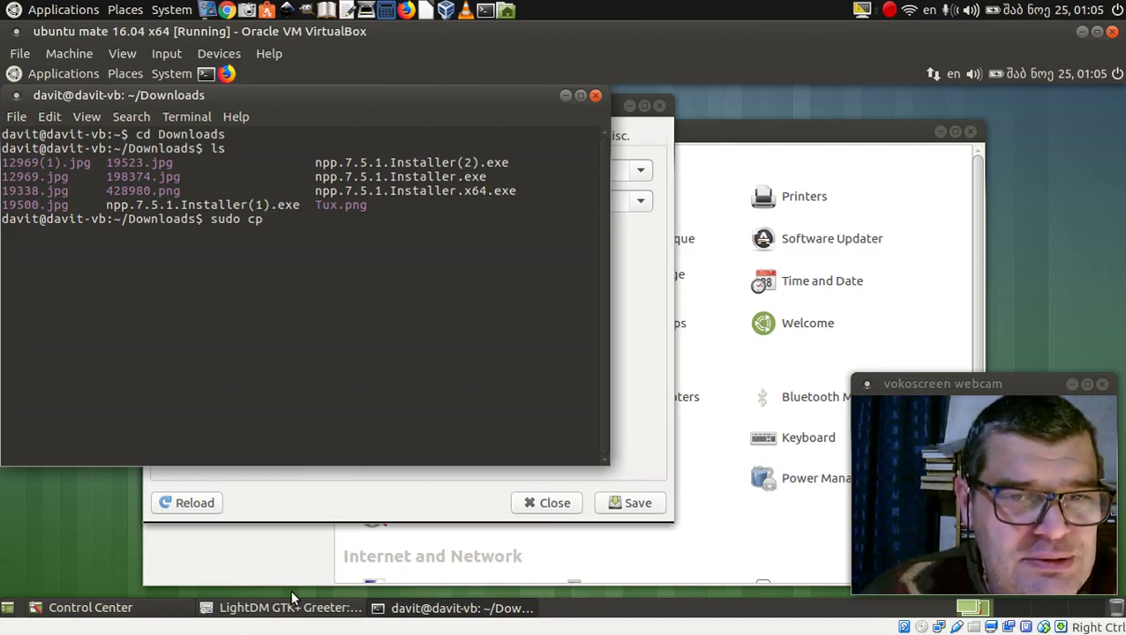
pyautogui.write('./')
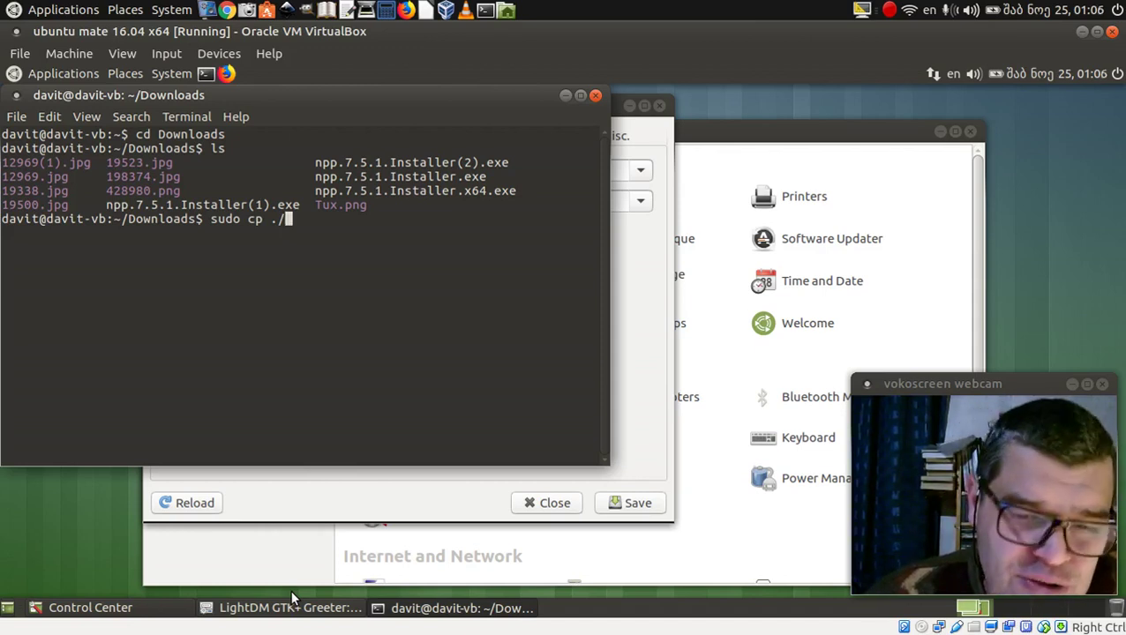
pyautogui.write('*')
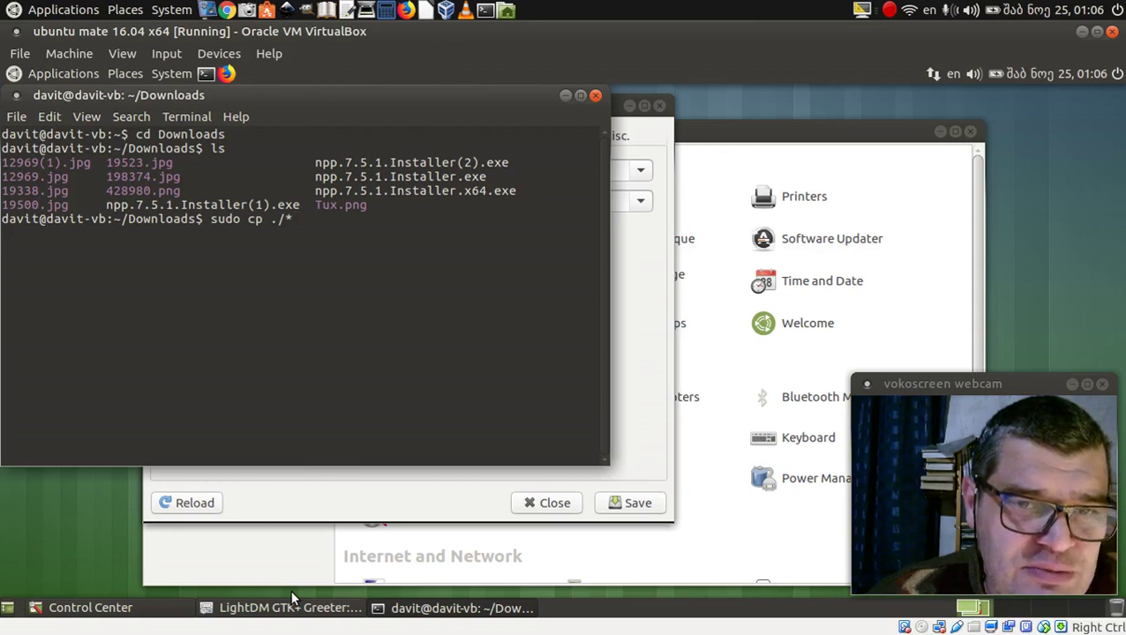
pyautogui.write('.')
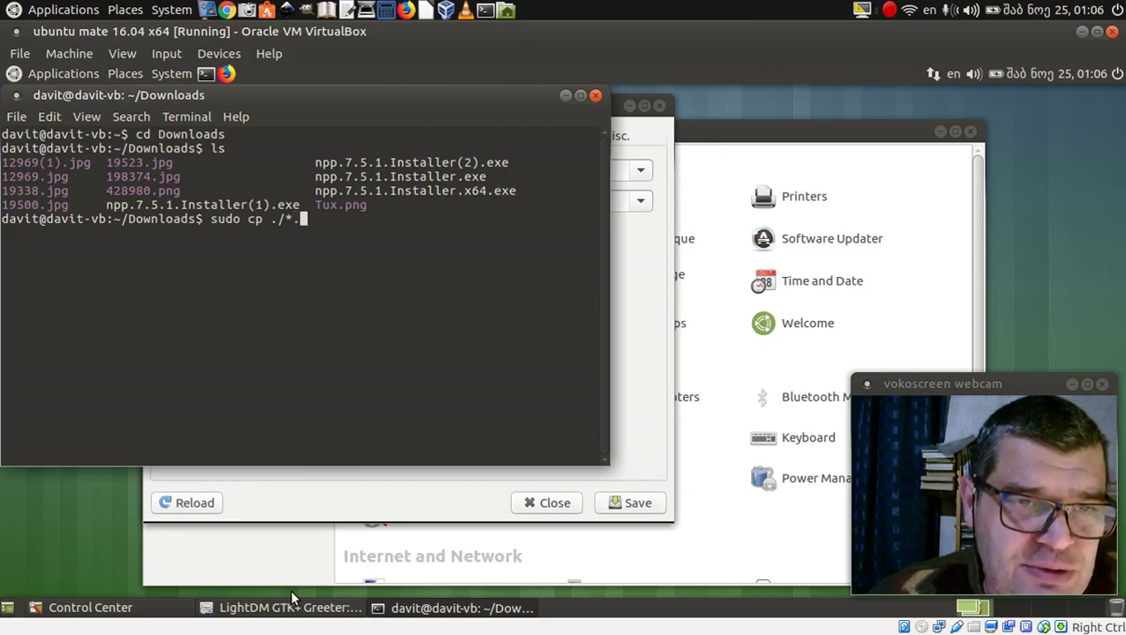
pyautogui.write('jp')
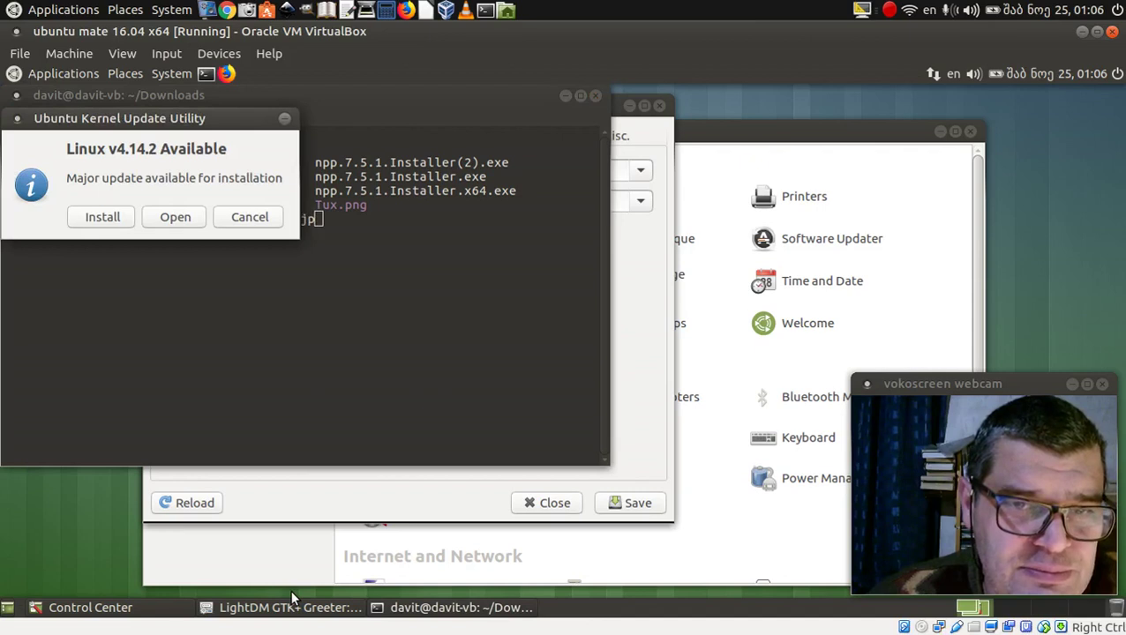
pyautogui.click(243, 219)
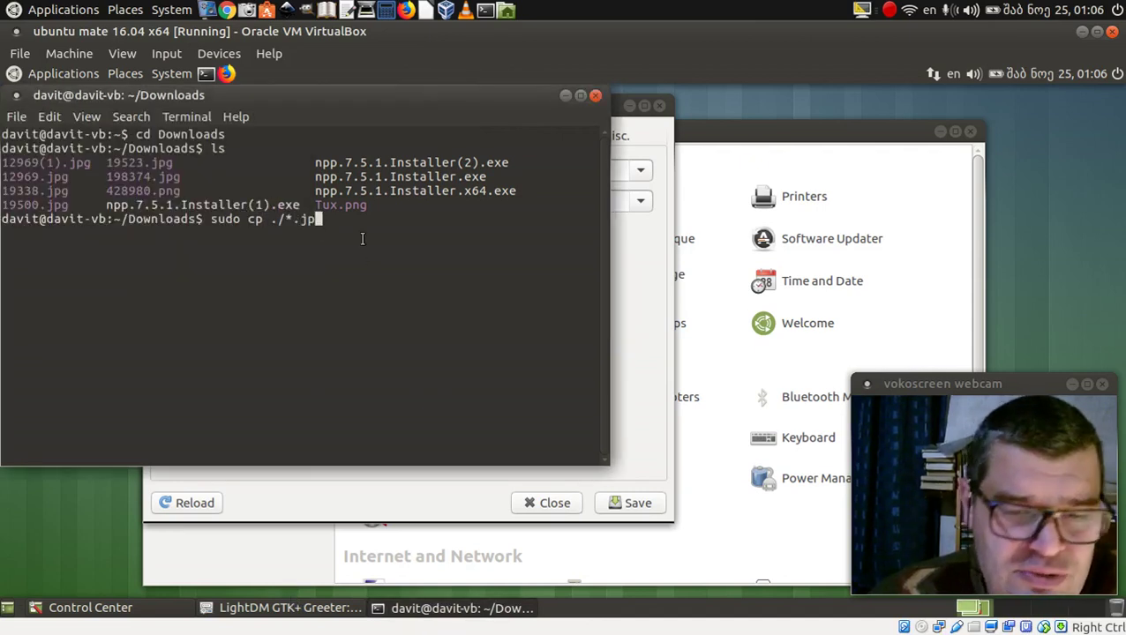
pyautogui.write('g')
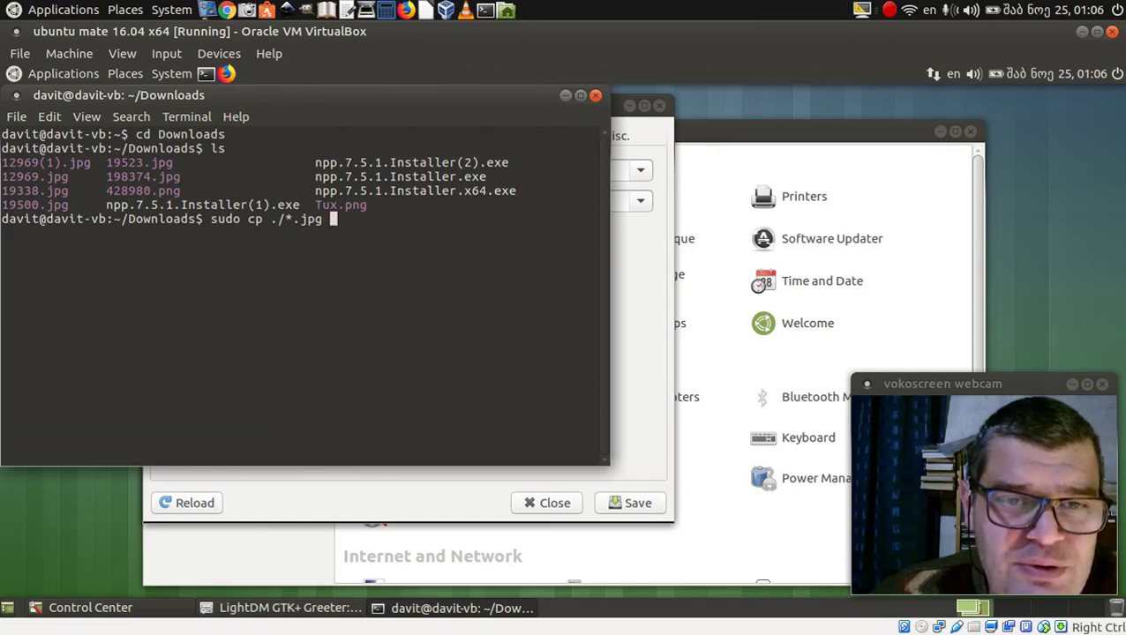
pyautogui.write('/u')
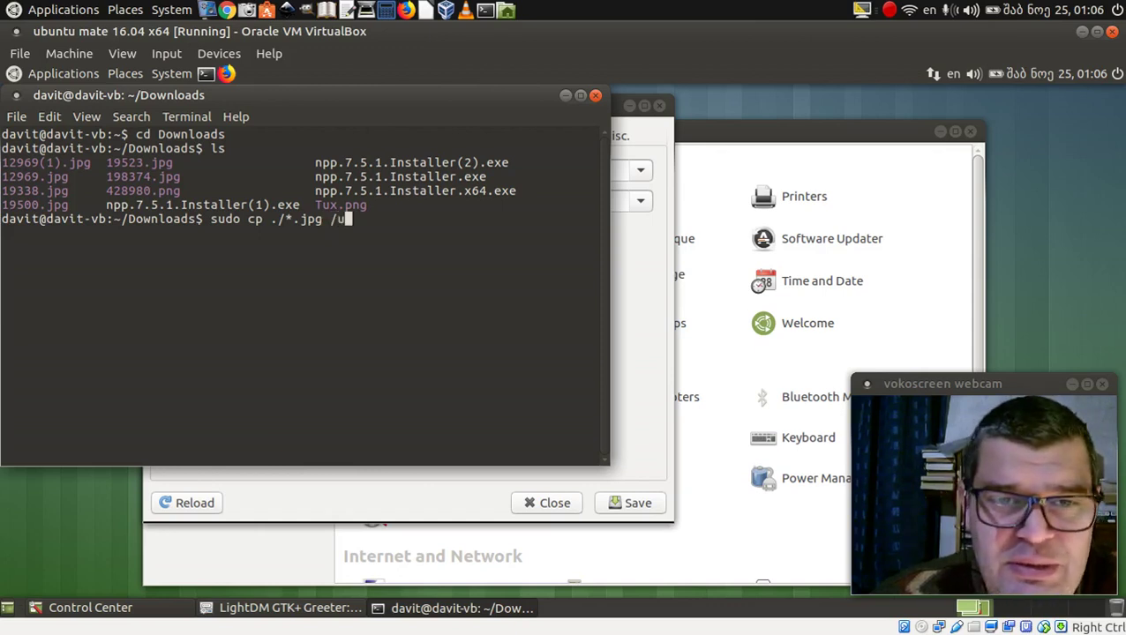
pyautogui.write('sr/s')
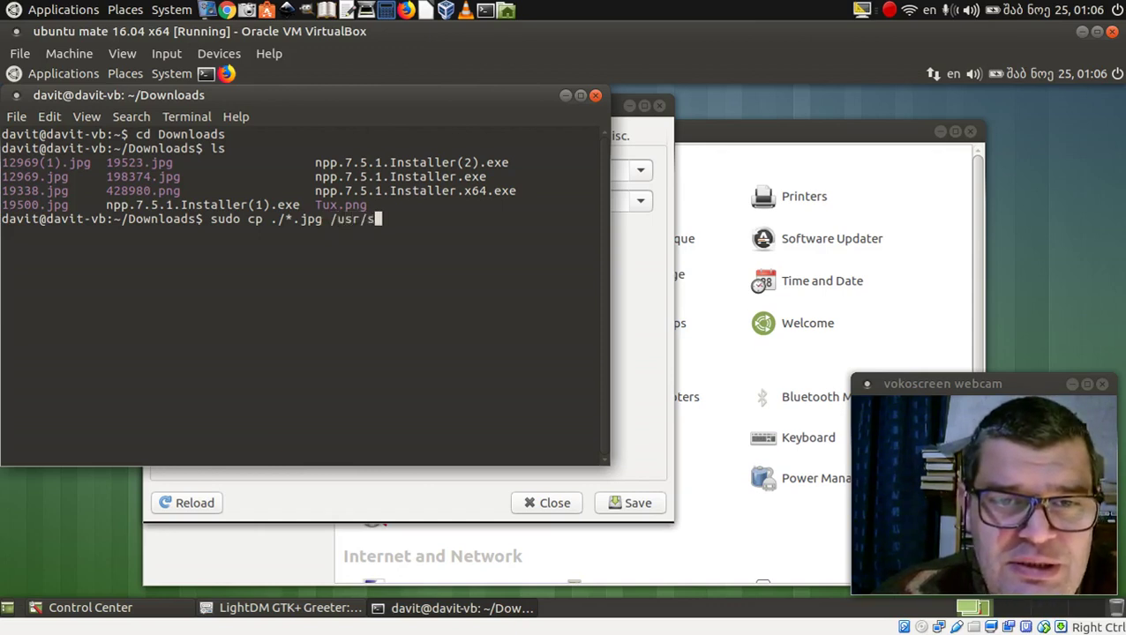
pyautogui.write('hare/bakc')
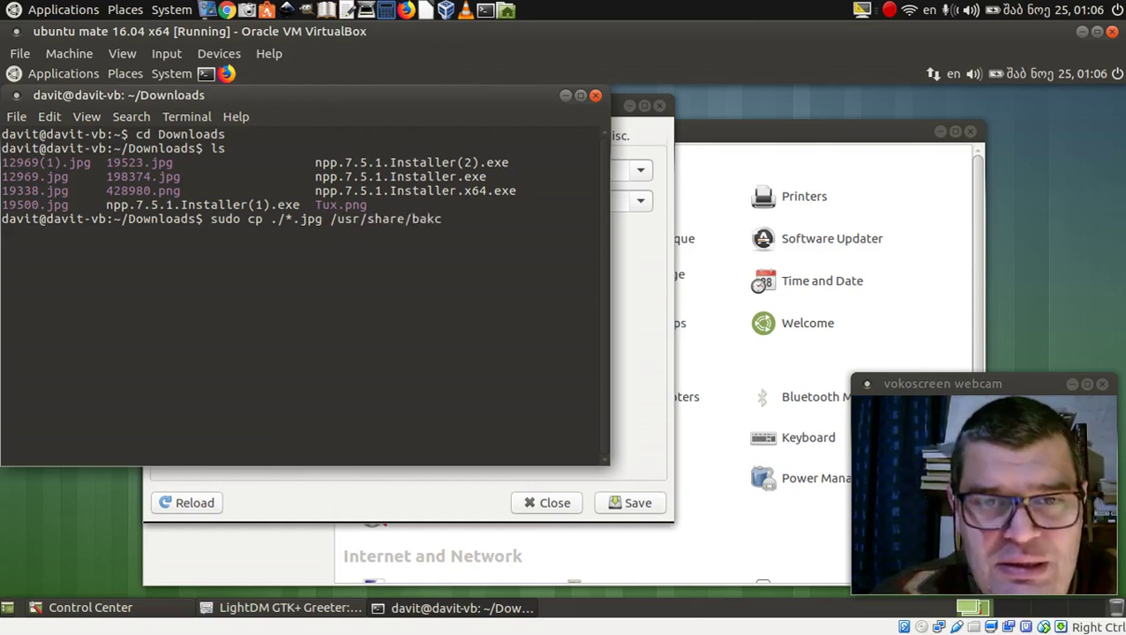
pyautogui.press('BackSpace')
pyautogui.press('BackSpace')
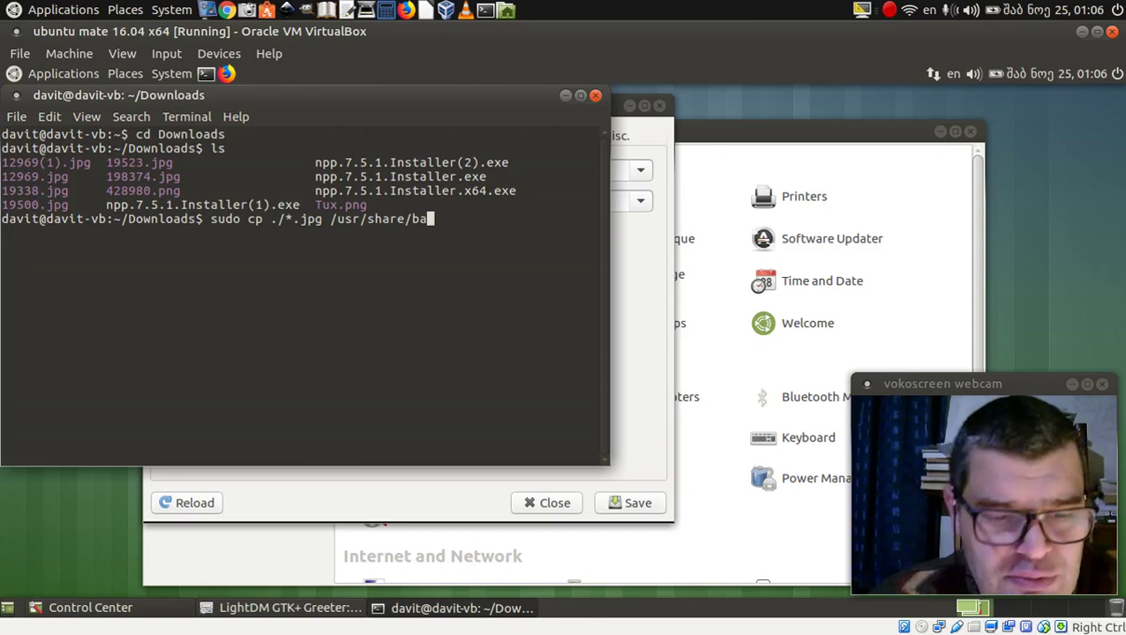
pyautogui.write('ck')
pyautogui.press('Tab')
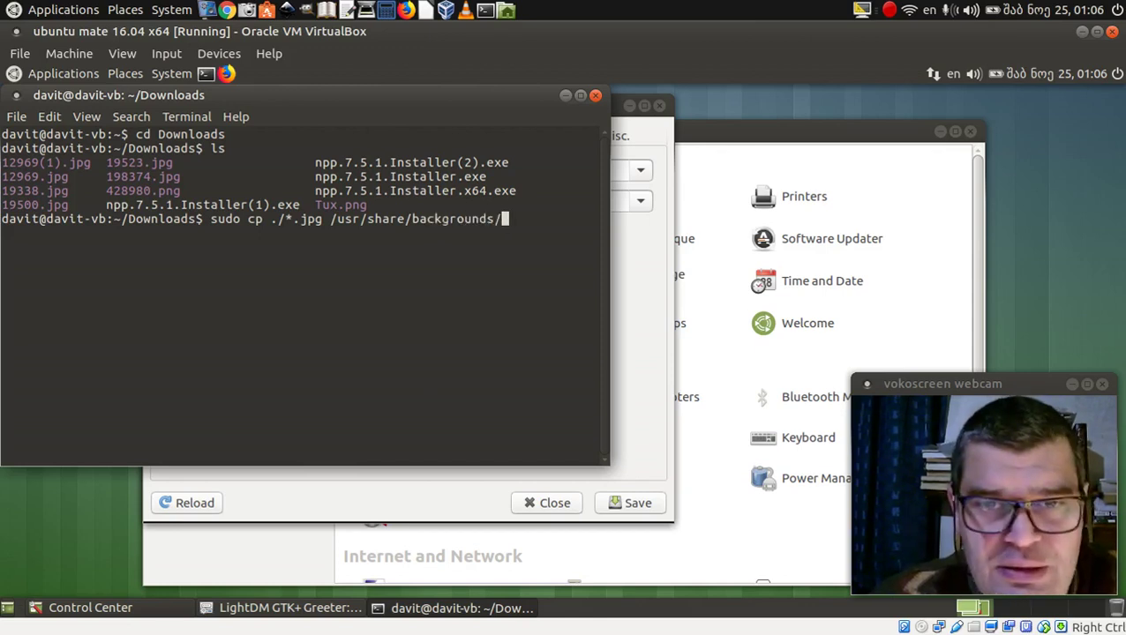
pyautogui.write('ubuntu-mate-c')
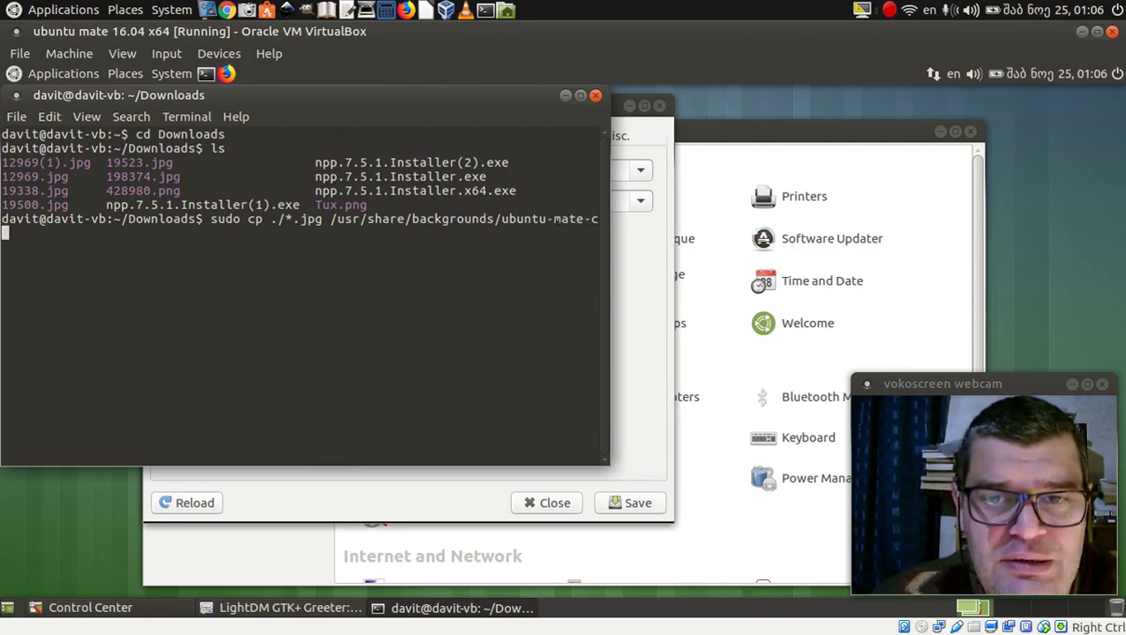
pyautogui.press('Tab')
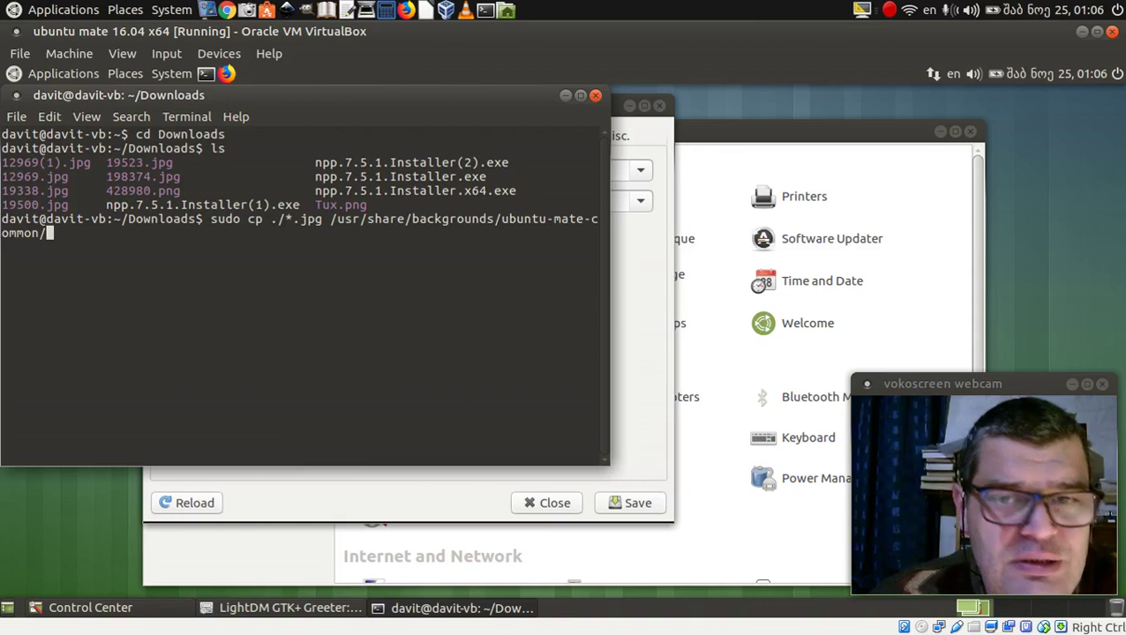
pyautogui.press('Return')
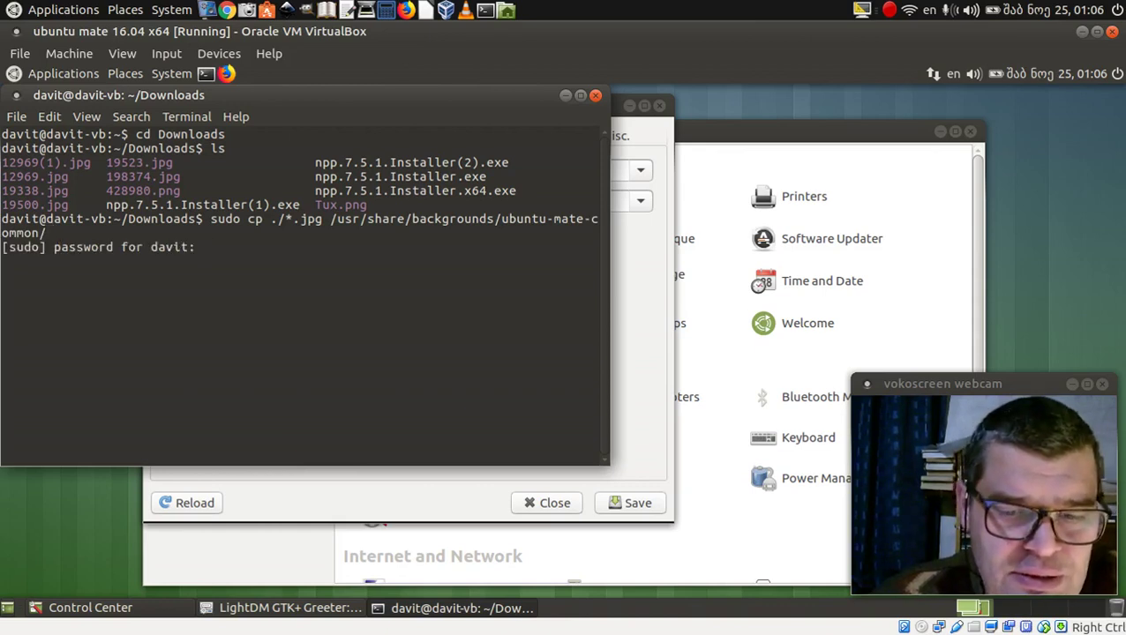
pyautogui.press('Return')
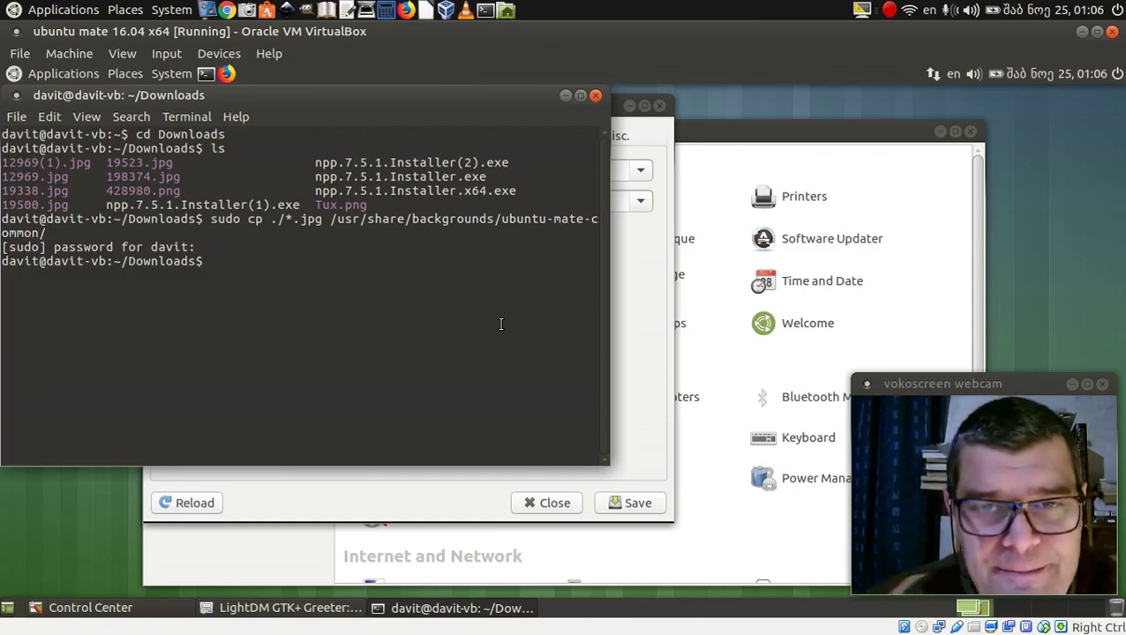
# Set the login screen's background image to 198374.jpg from the ubuntu-mate-common folder and dismiss the kernel update notice
pyautogui.click(373, 508)
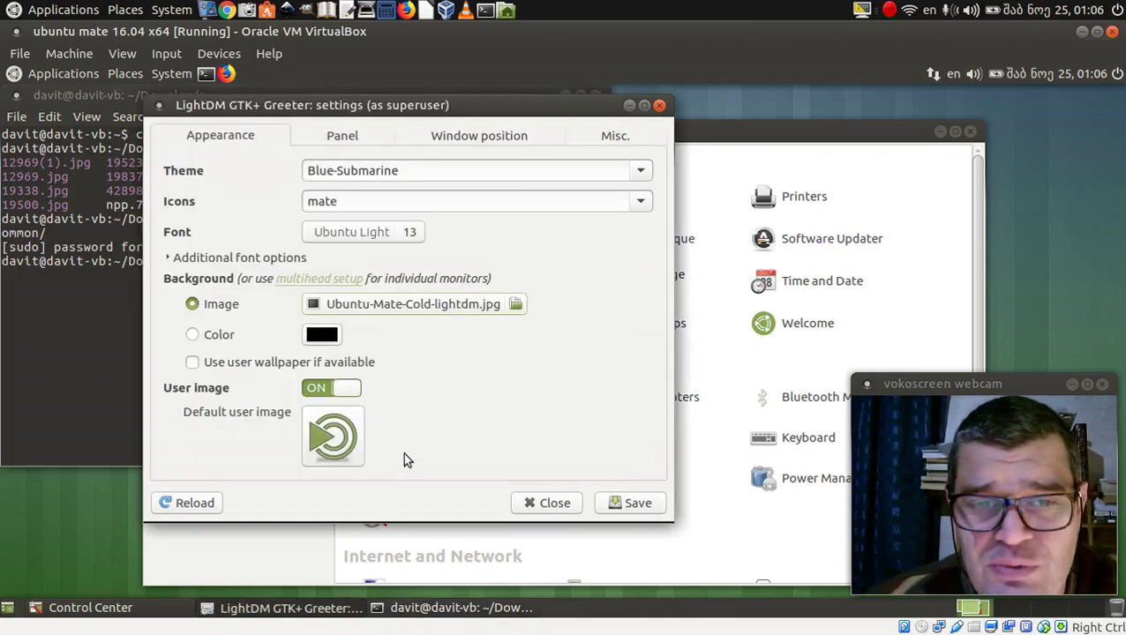
pyautogui.click(448, 305)
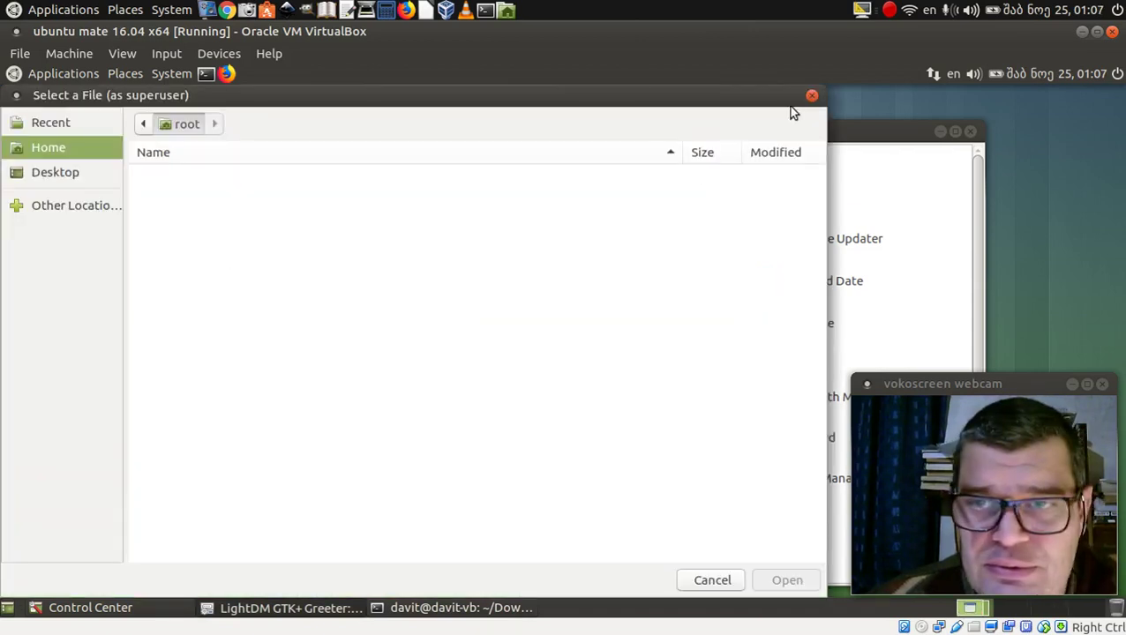
pyautogui.click(811, 97)
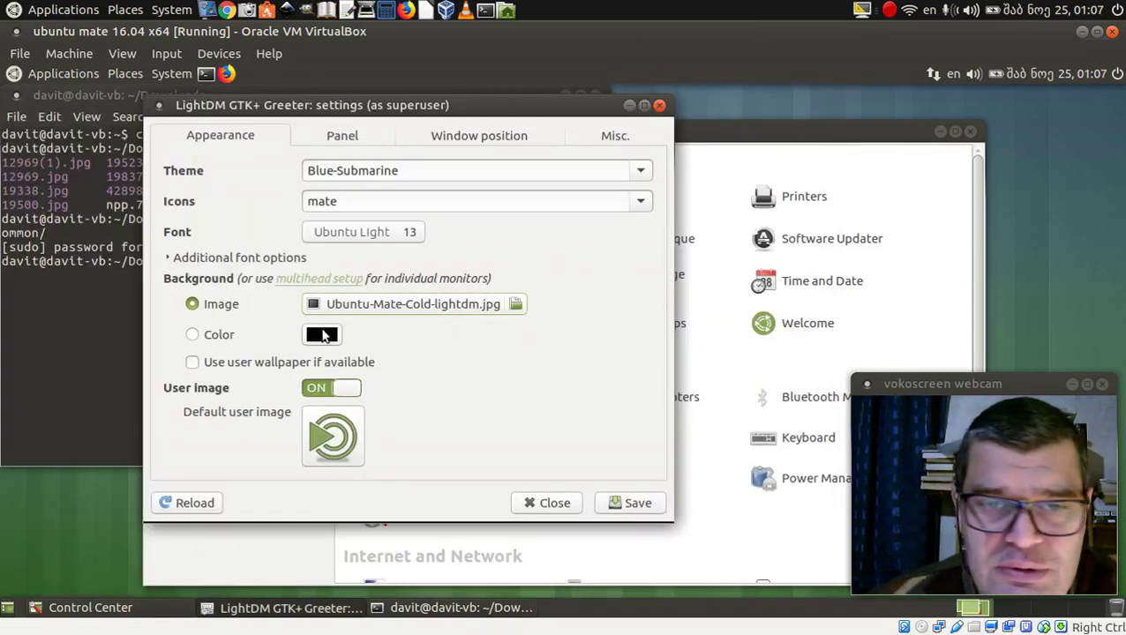
pyautogui.click(517, 306)
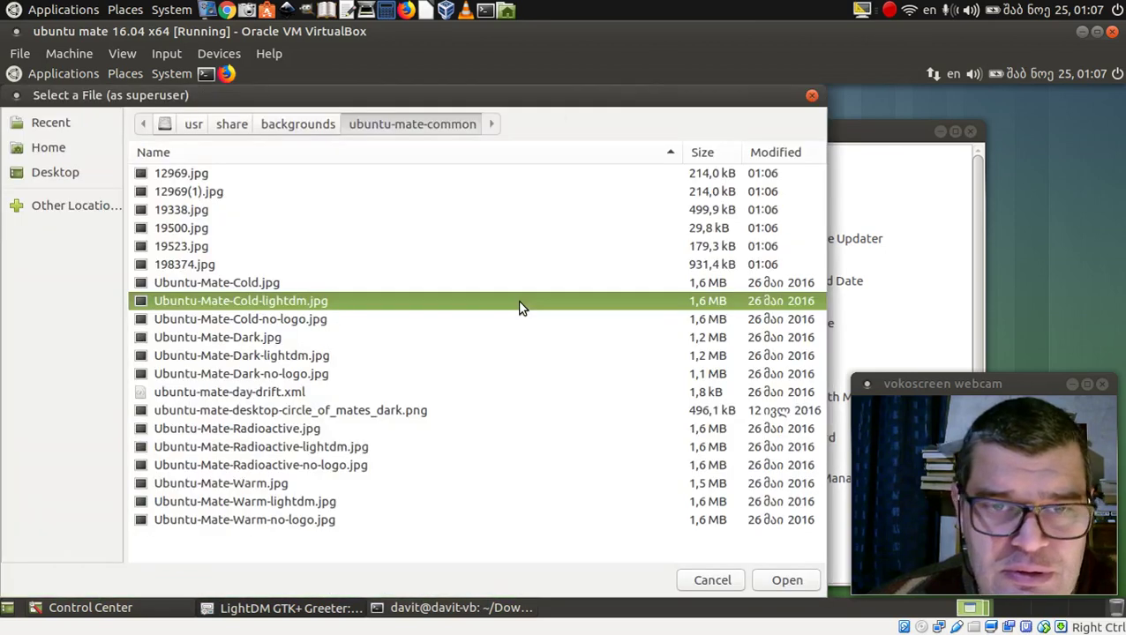
pyautogui.click(183, 264)
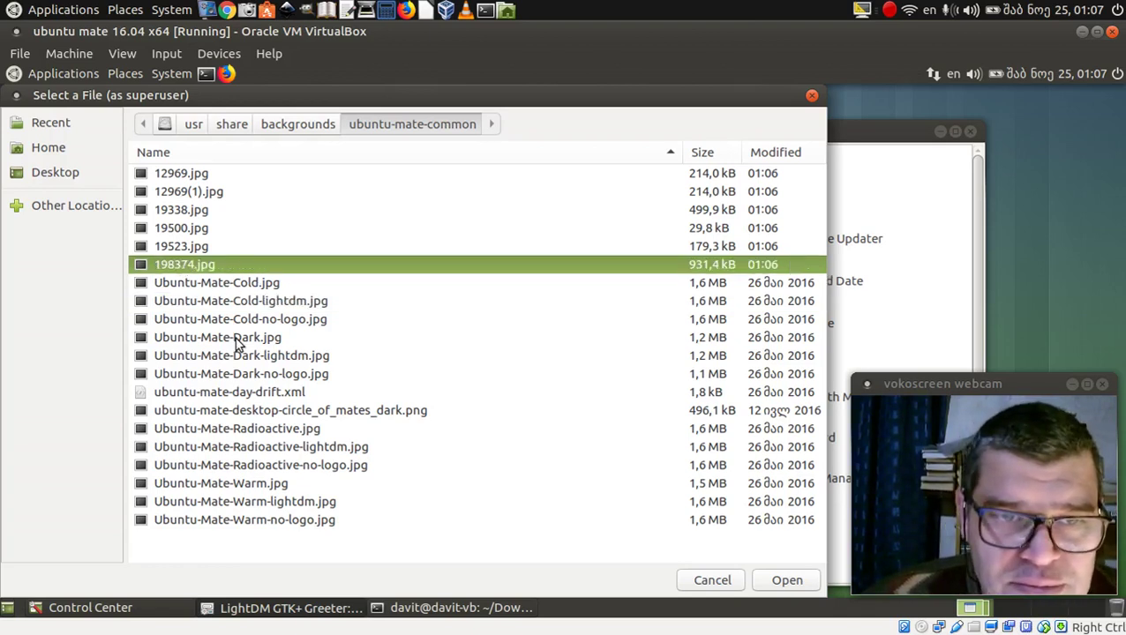
pyautogui.click(787, 582)
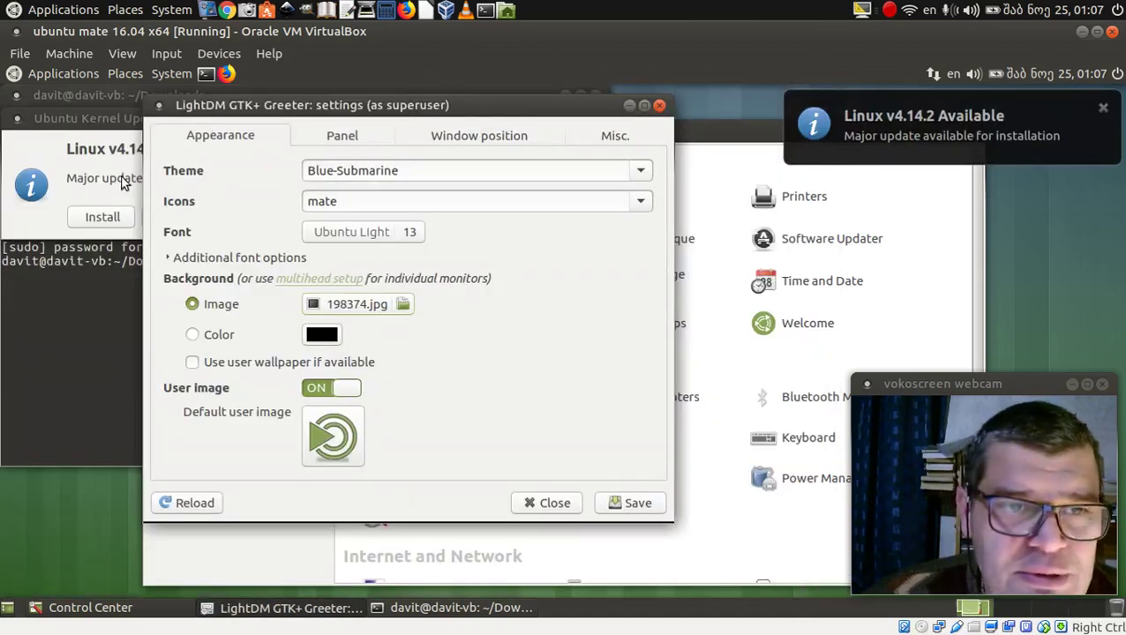
pyautogui.click(105, 117)
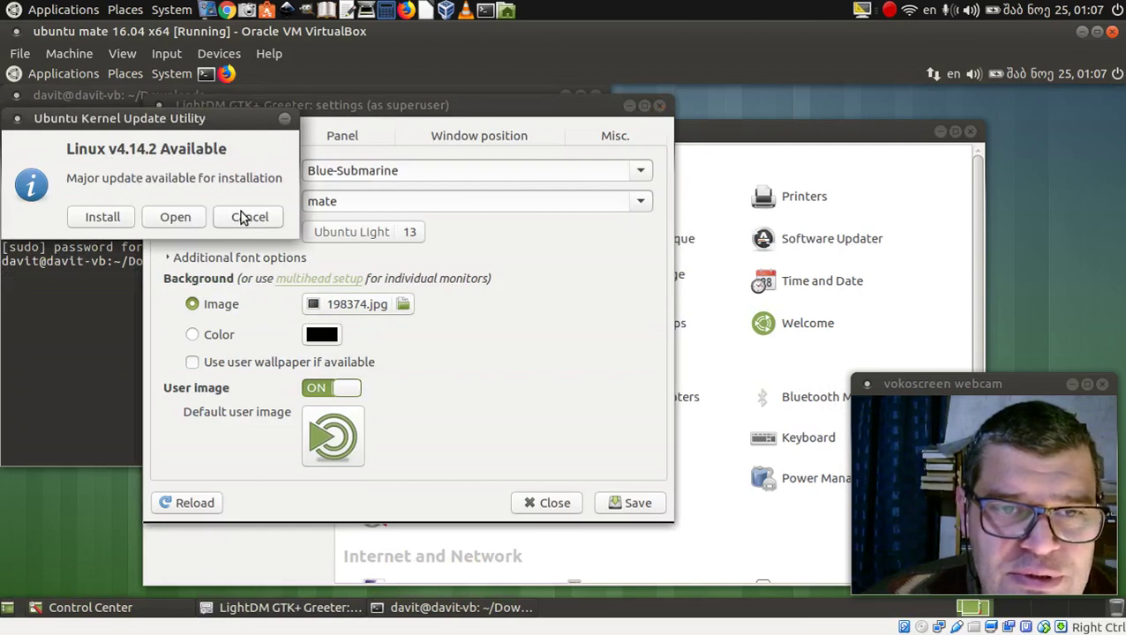
pyautogui.click(245, 217)
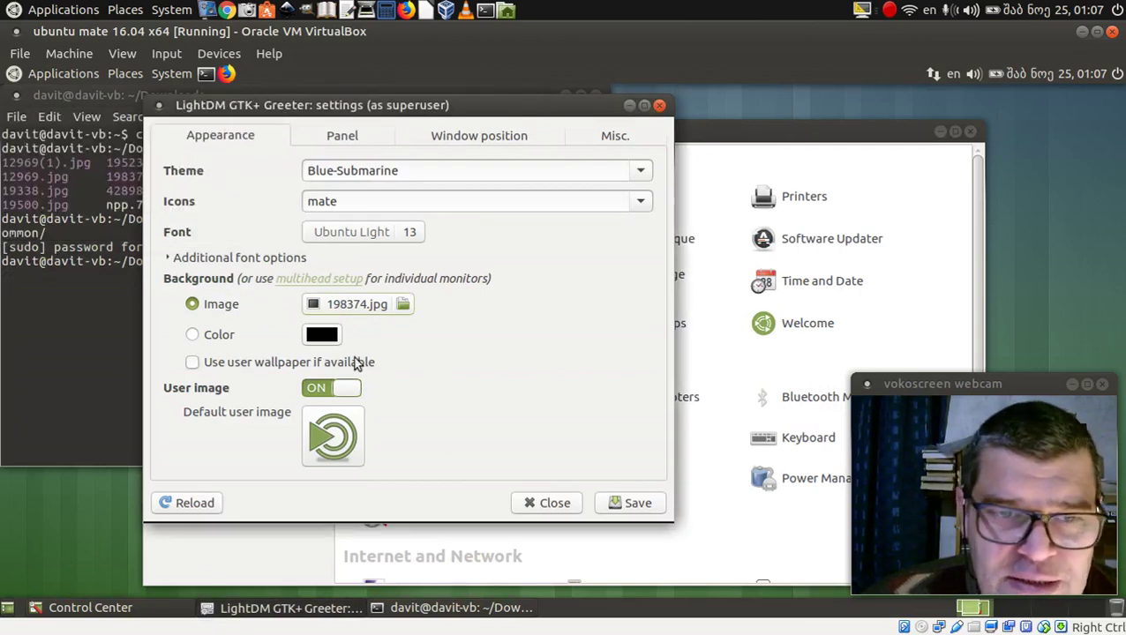
# Try the color background with the user wallpaper option, and restore the image background without the user wallpaper
pyautogui.click(192, 336)
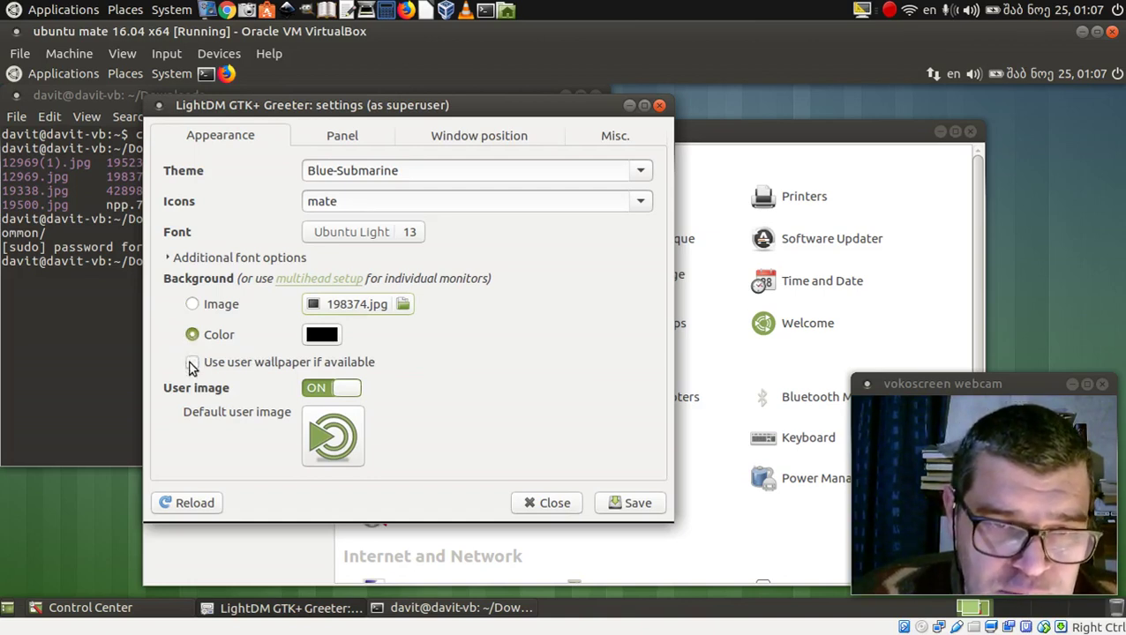
pyautogui.click(191, 361)
pyautogui.click(192, 361)
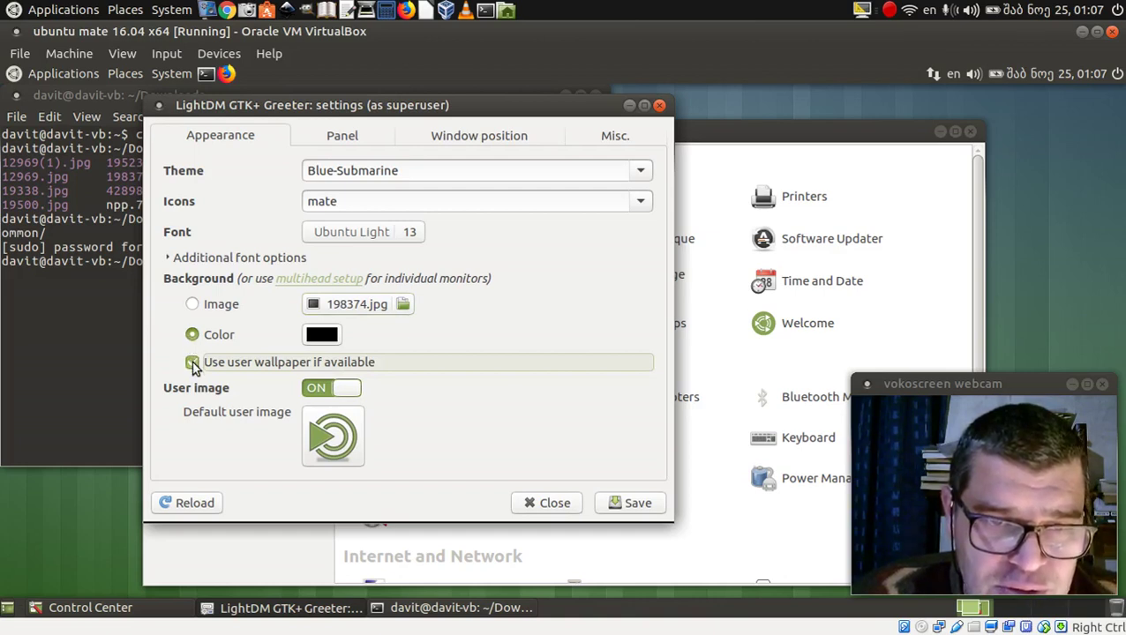
pyautogui.click(192, 362)
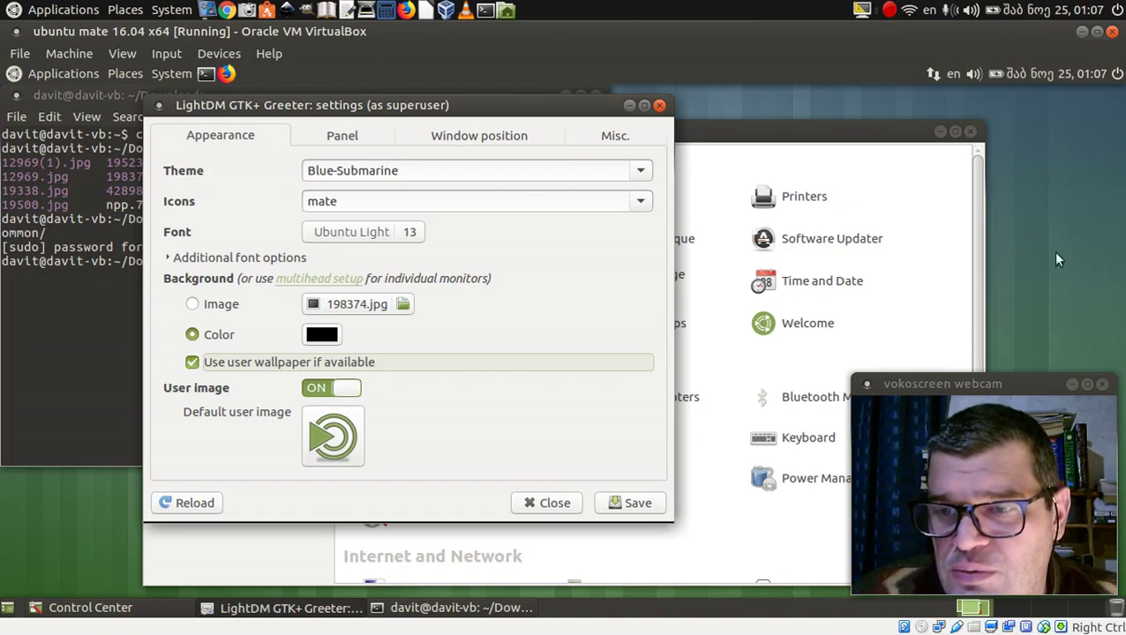
pyautogui.click(193, 305)
pyautogui.click(192, 363)
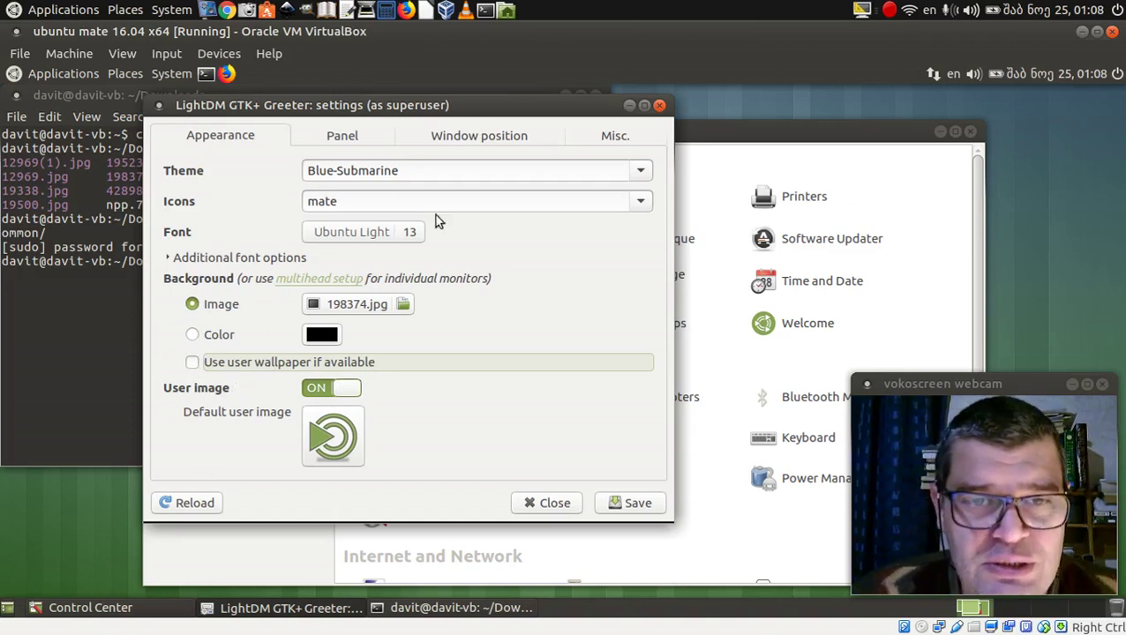
# Set the login window's horizontal position to 16% and save the greeter settings
pyautogui.click(481, 139)
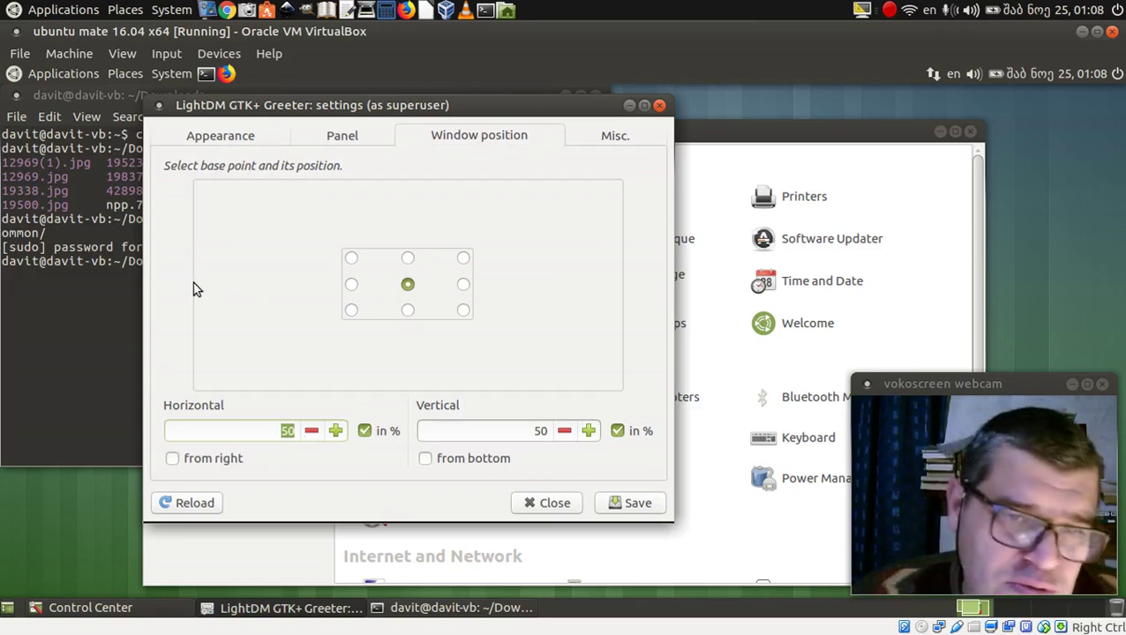
pyautogui.click(311, 432)
pyautogui.scroll(-20, 310, 435)
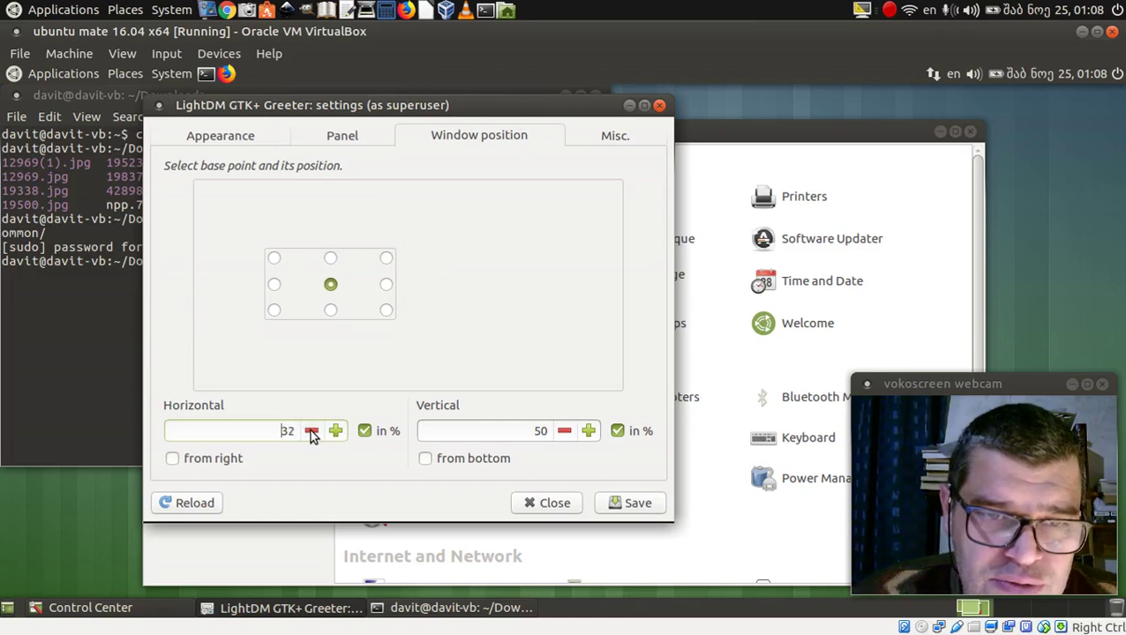
pyautogui.scroll(-3, 310, 432)
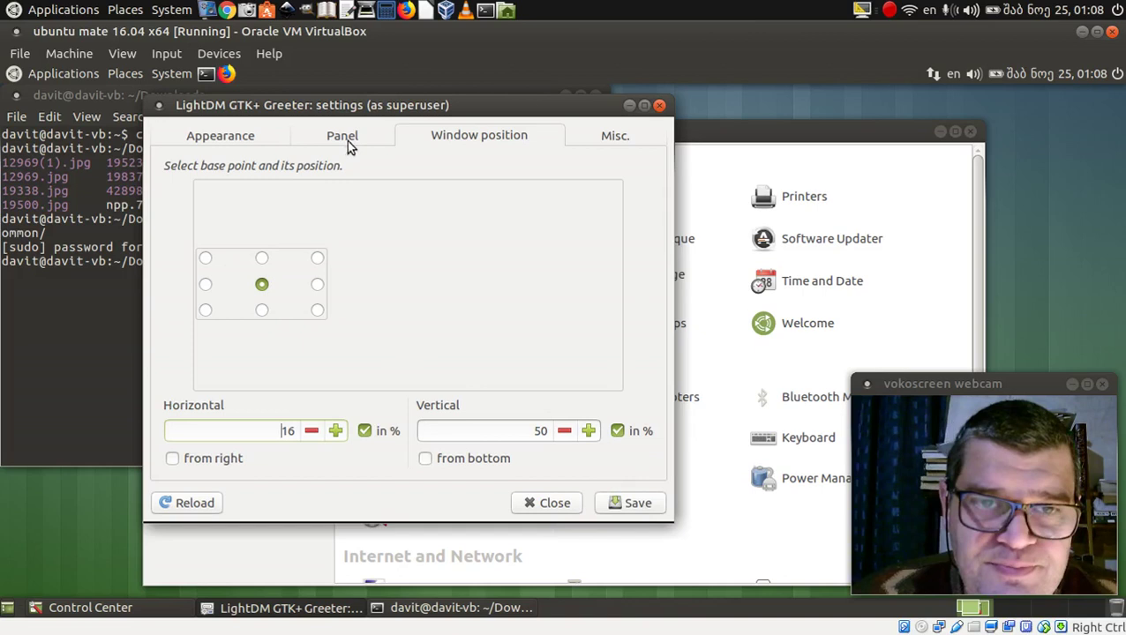
pyautogui.click(207, 140)
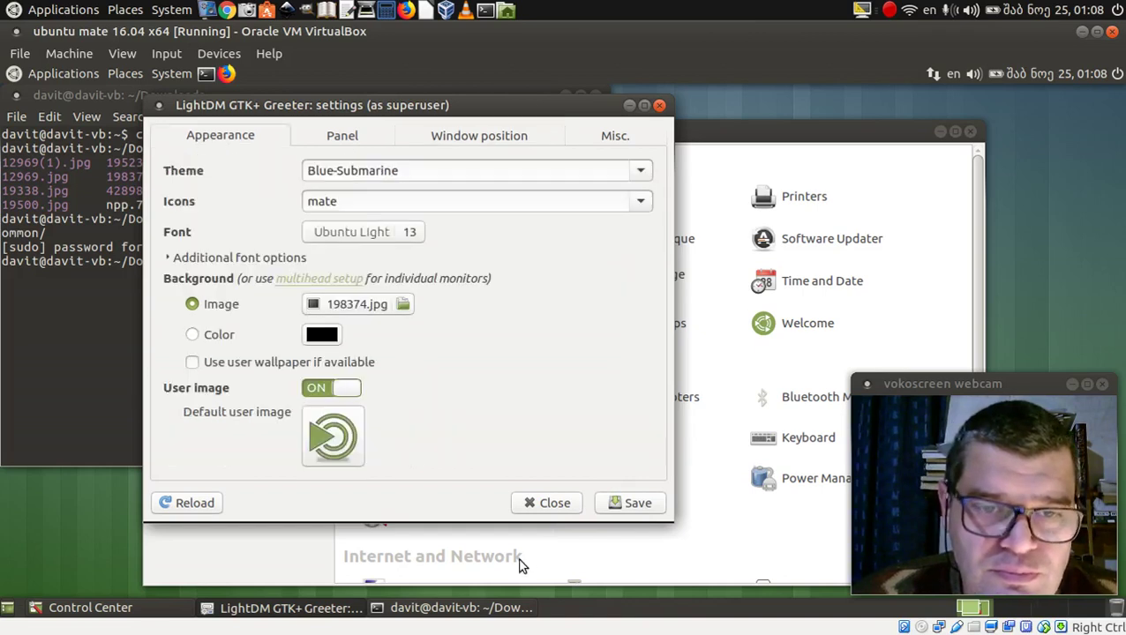
pyautogui.click(636, 504)
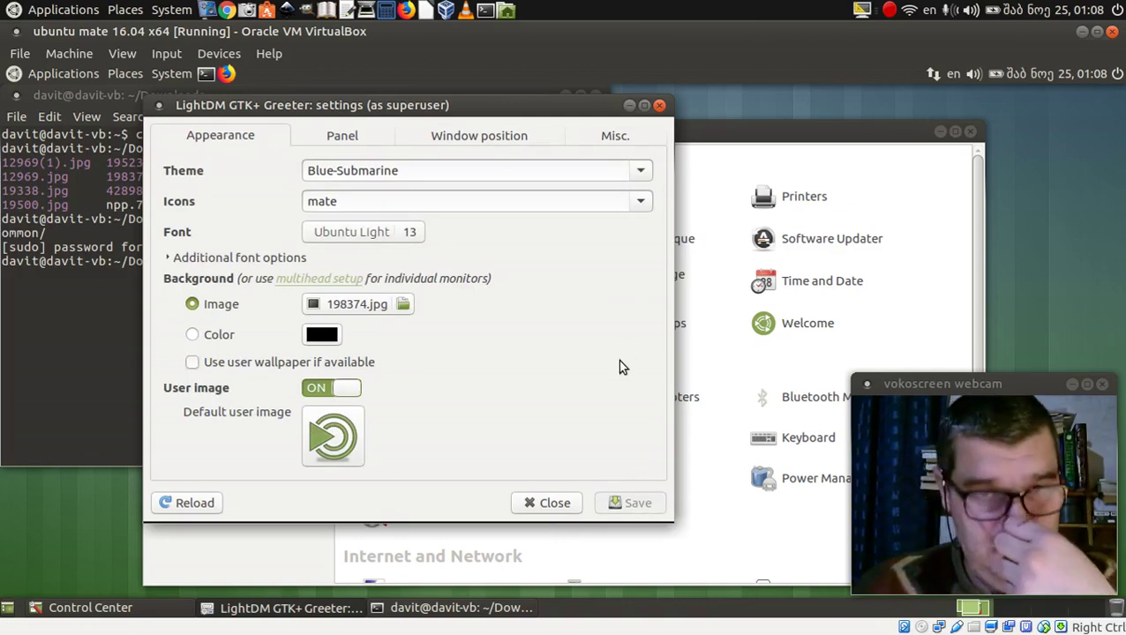
# Close the LightDM GTK+ Greeter settings, the terminal and the Control Center
pyautogui.click(562, 505)
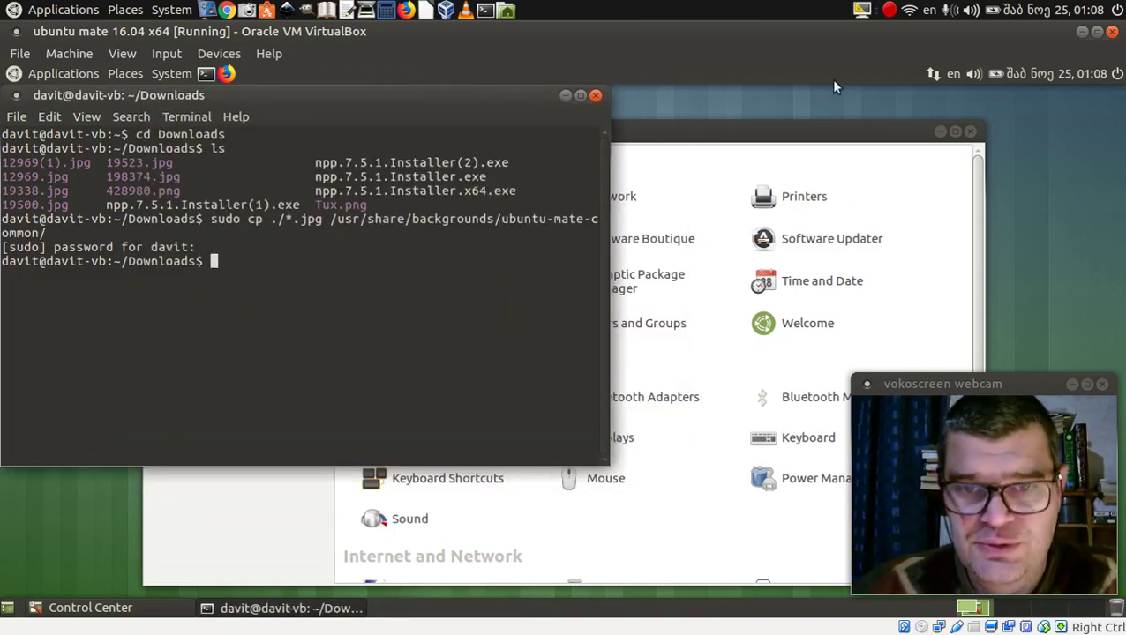
pyautogui.click(595, 95)
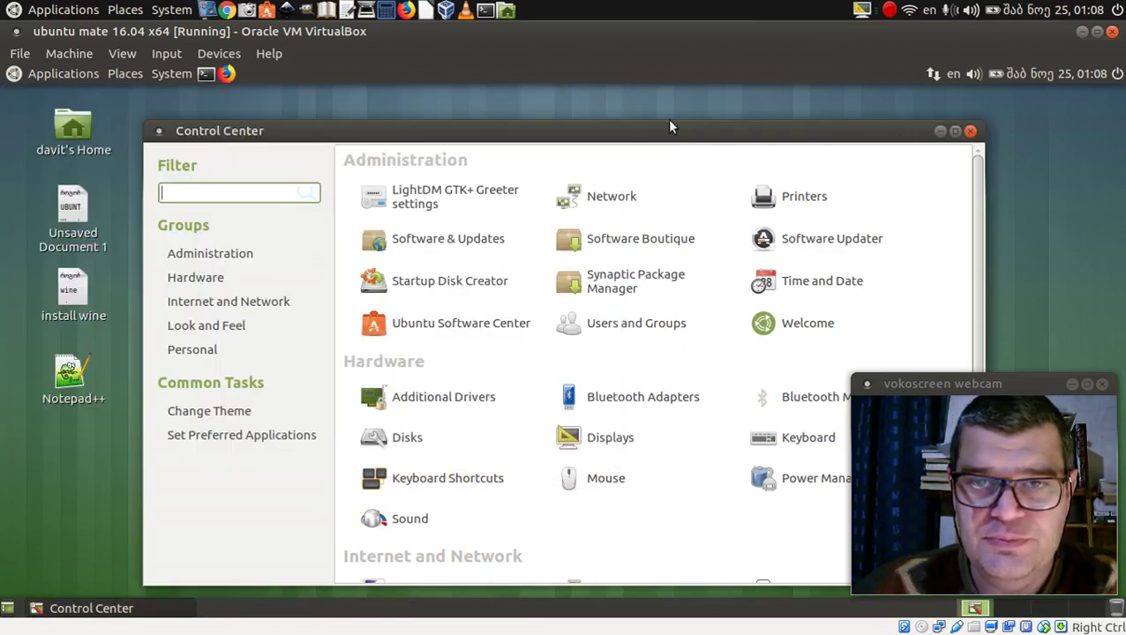
pyautogui.click(969, 130)
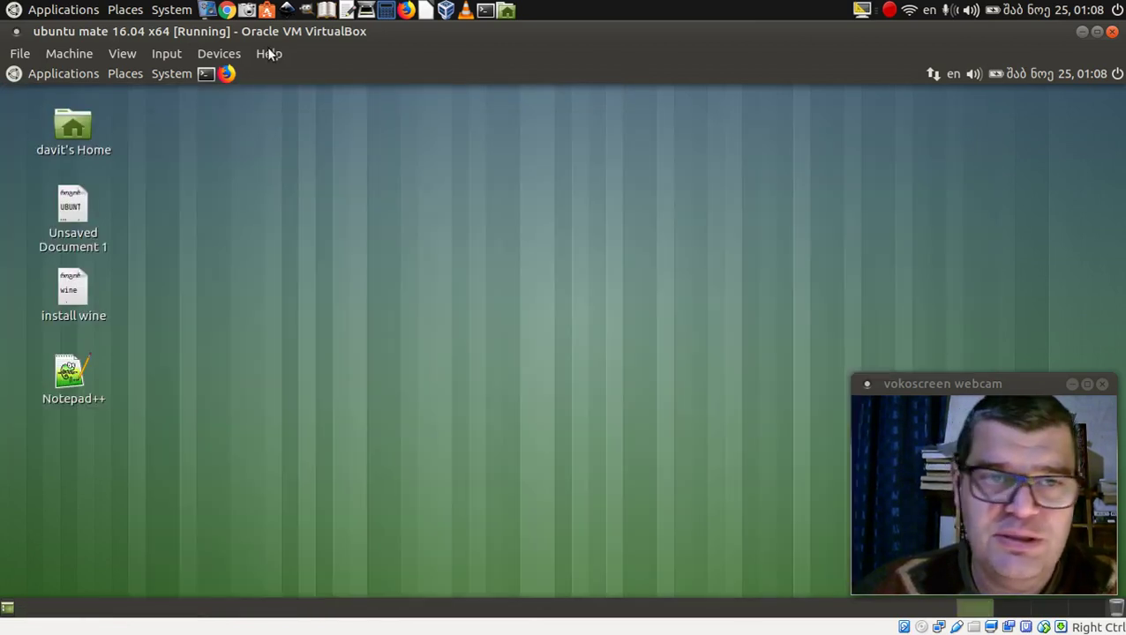
# Log out of the current MATE session in the virtual machine to reach the customized login screen
pyautogui.click(172, 76)
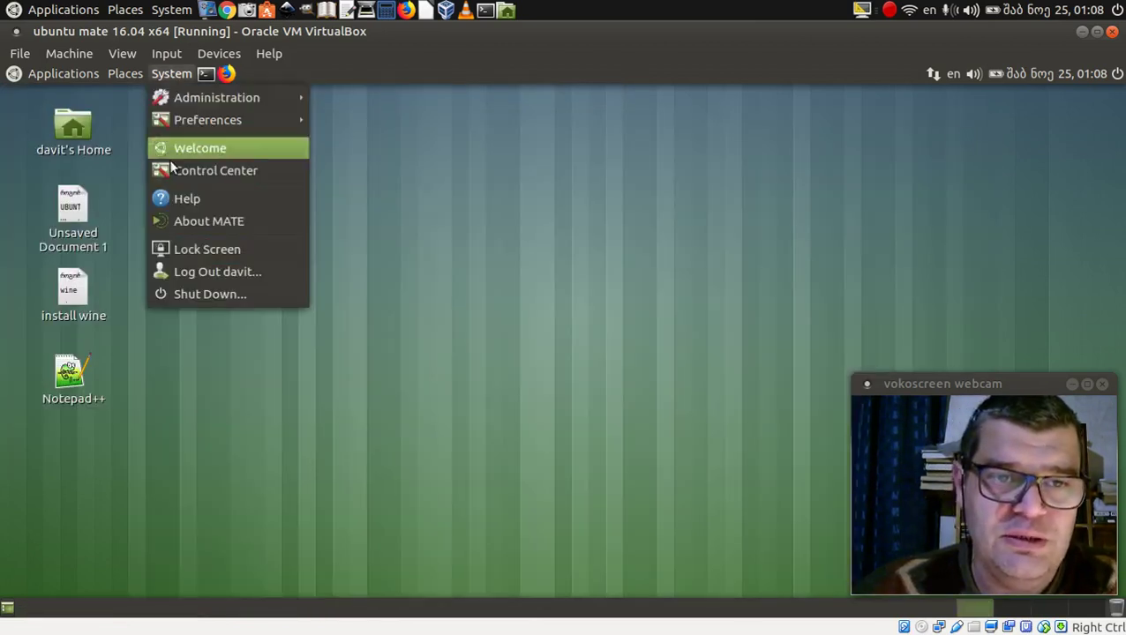
pyautogui.click(205, 274)
pyautogui.click(689, 408)
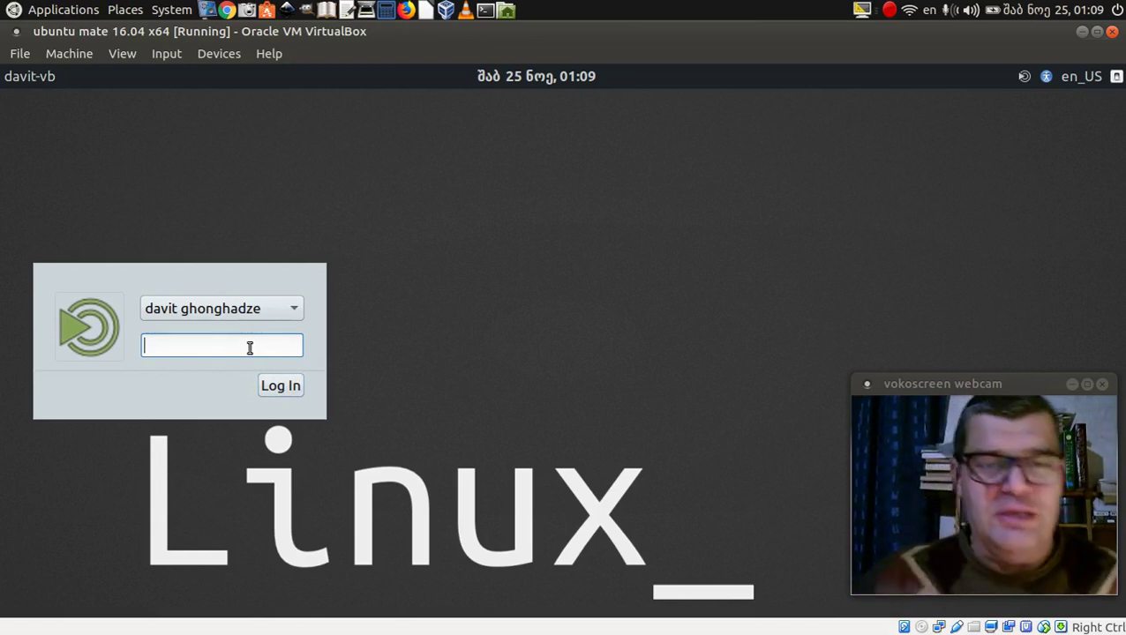
# Enter the account password on the login screen and log back in
pyautogui.write('******')
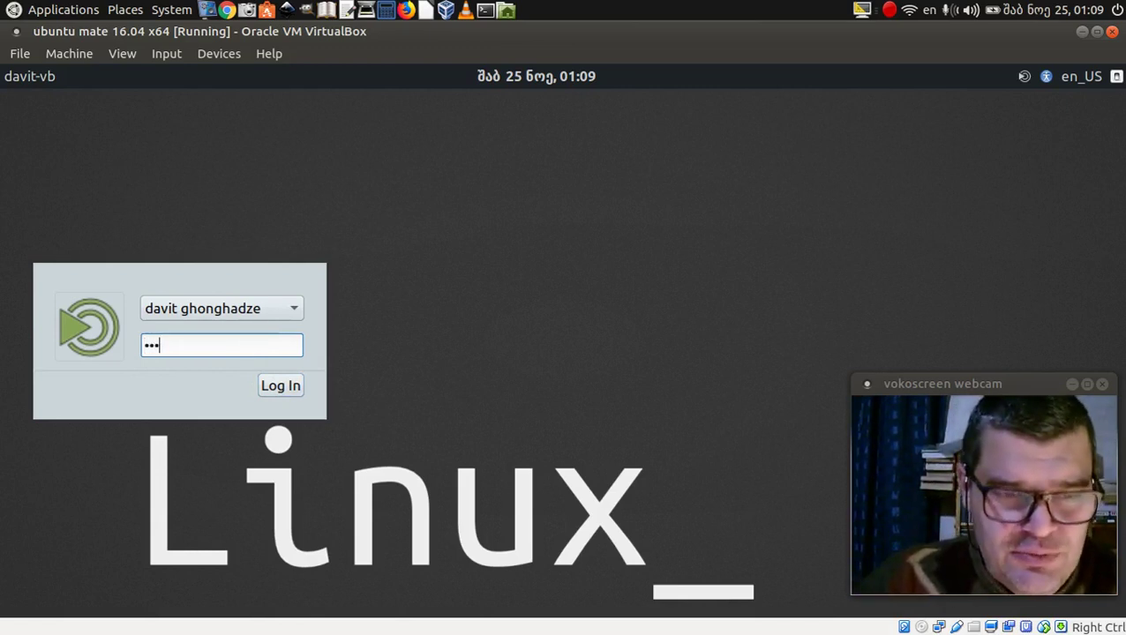
pyautogui.write('*')
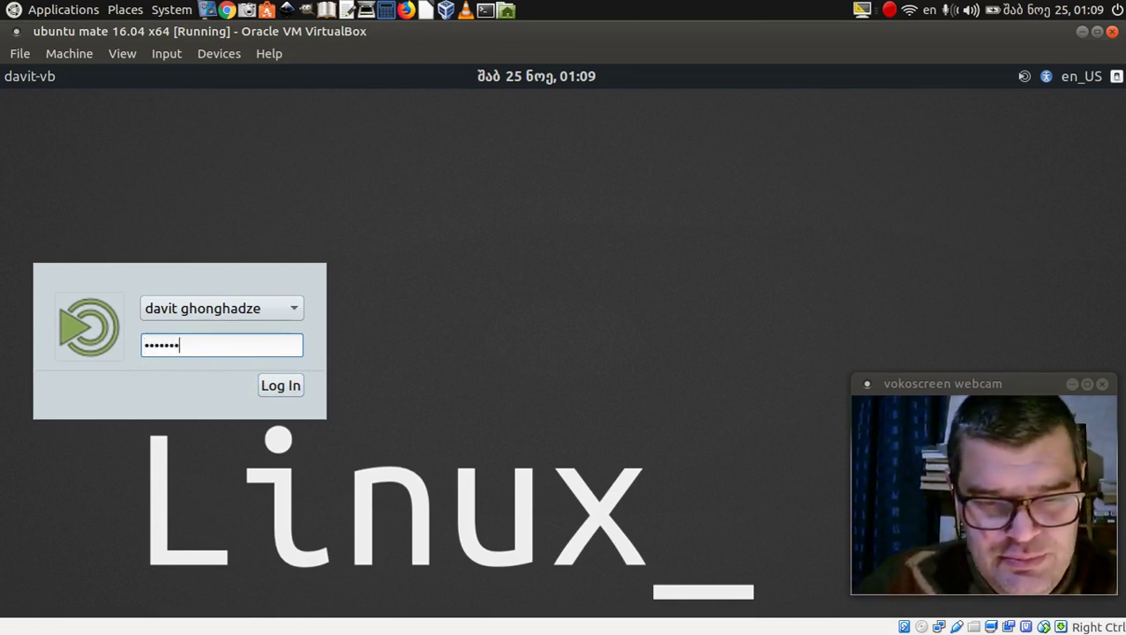
pyautogui.press('Return')
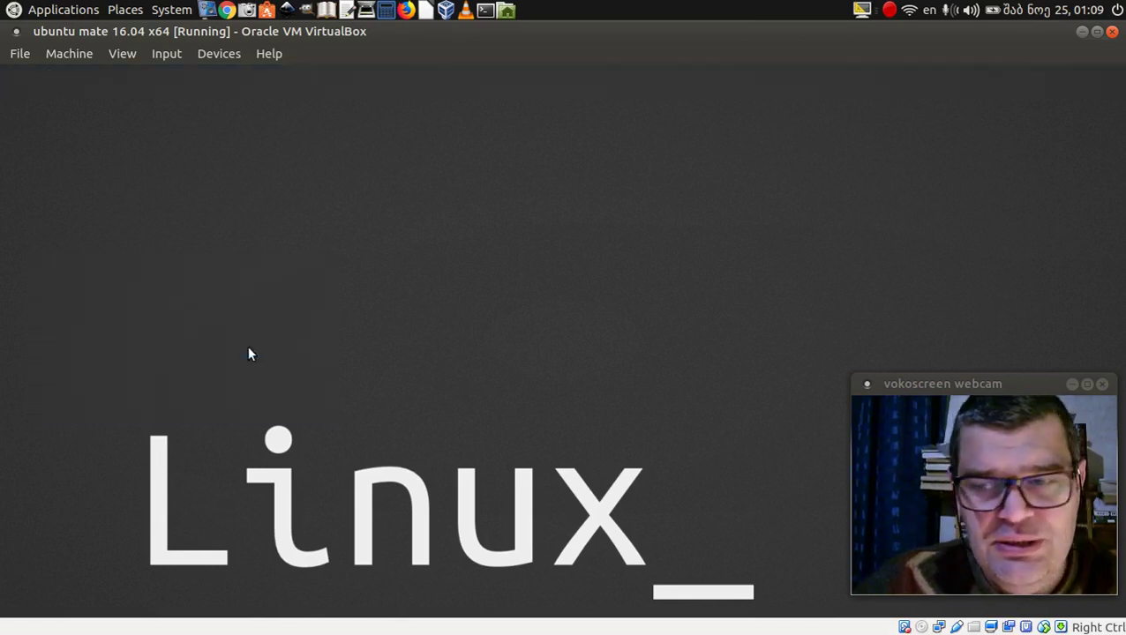